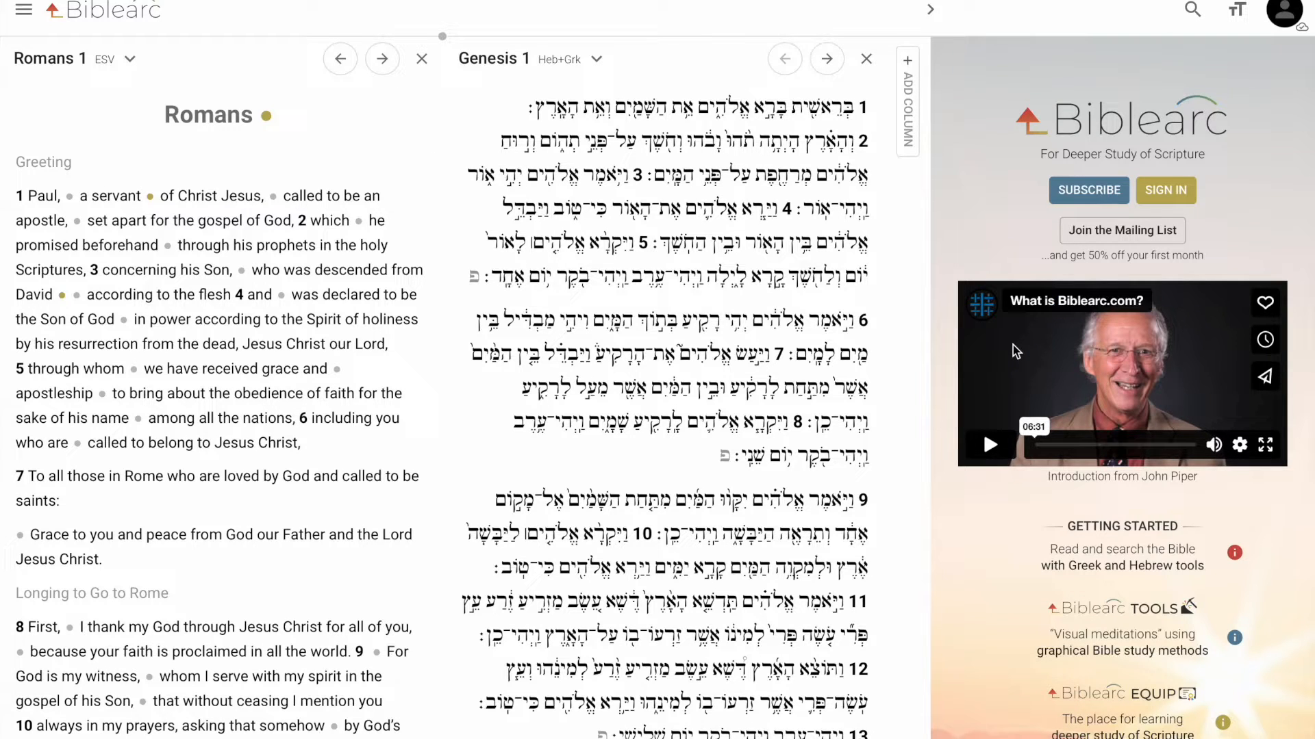
# - Look over the introduction and testimonials on the welcome page and sign in to the account
pyautogui.scroll(-2, 1012, 345)
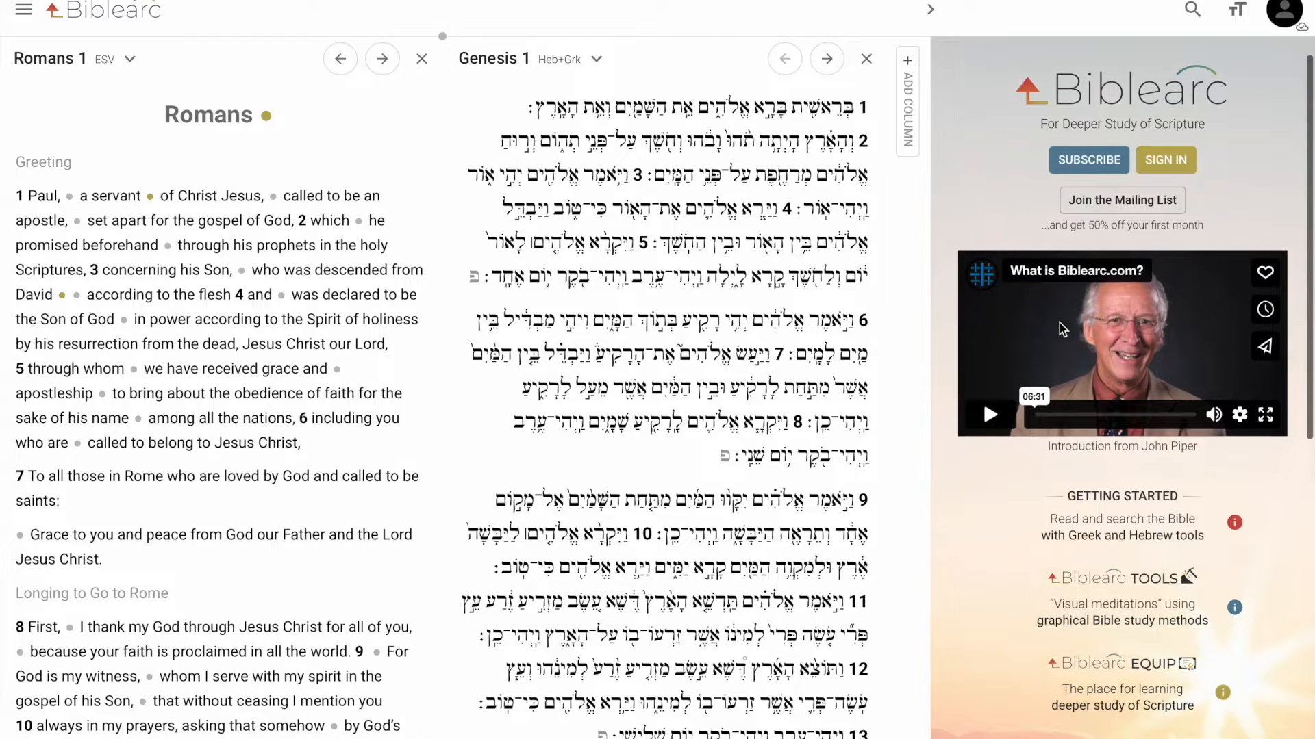
pyautogui.scroll(-7, 1098, 339)
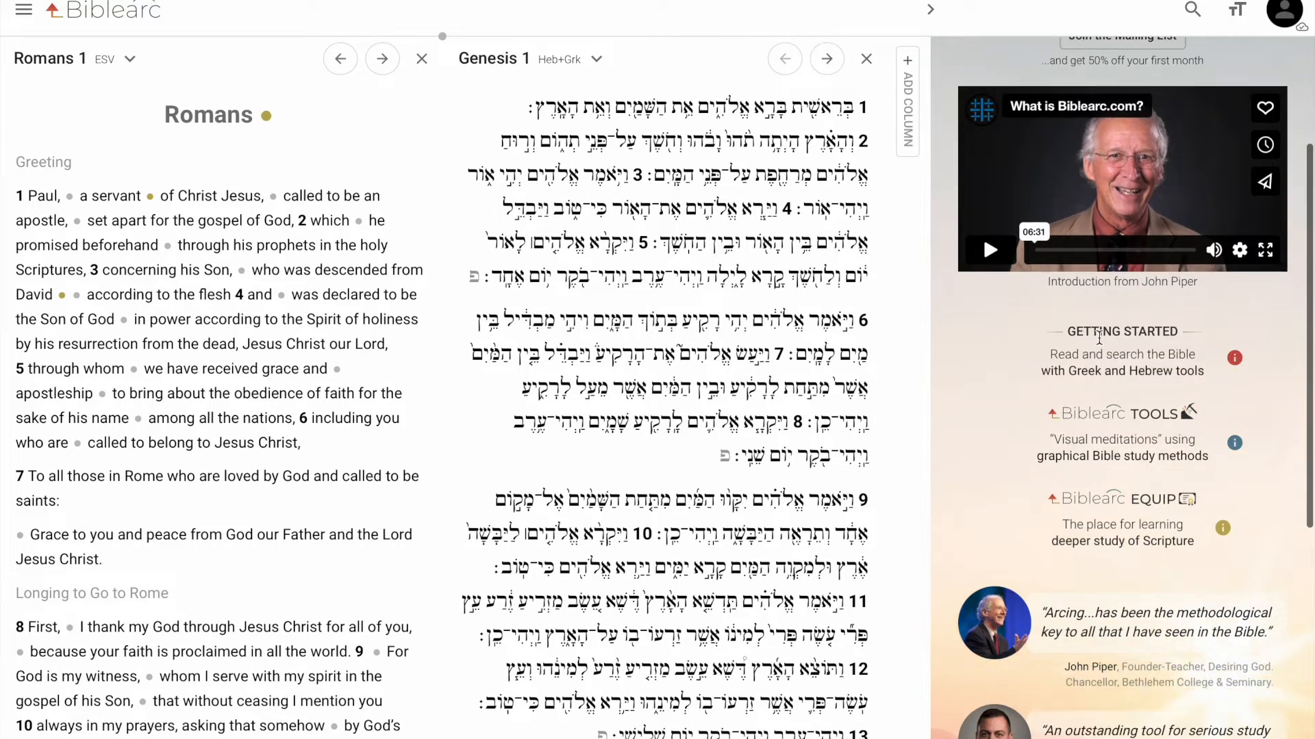
pyautogui.scroll(-1, 1099, 337)
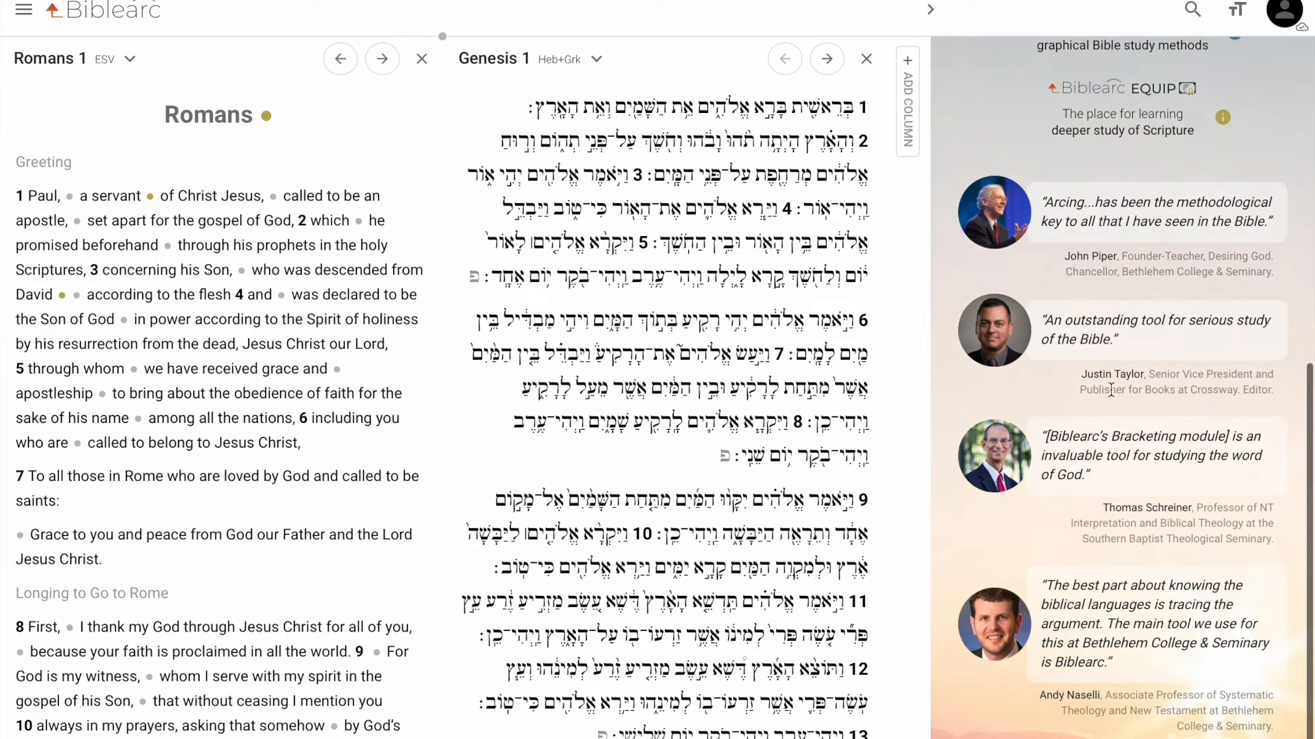
pyautogui.scroll(-1, 1135, 508)
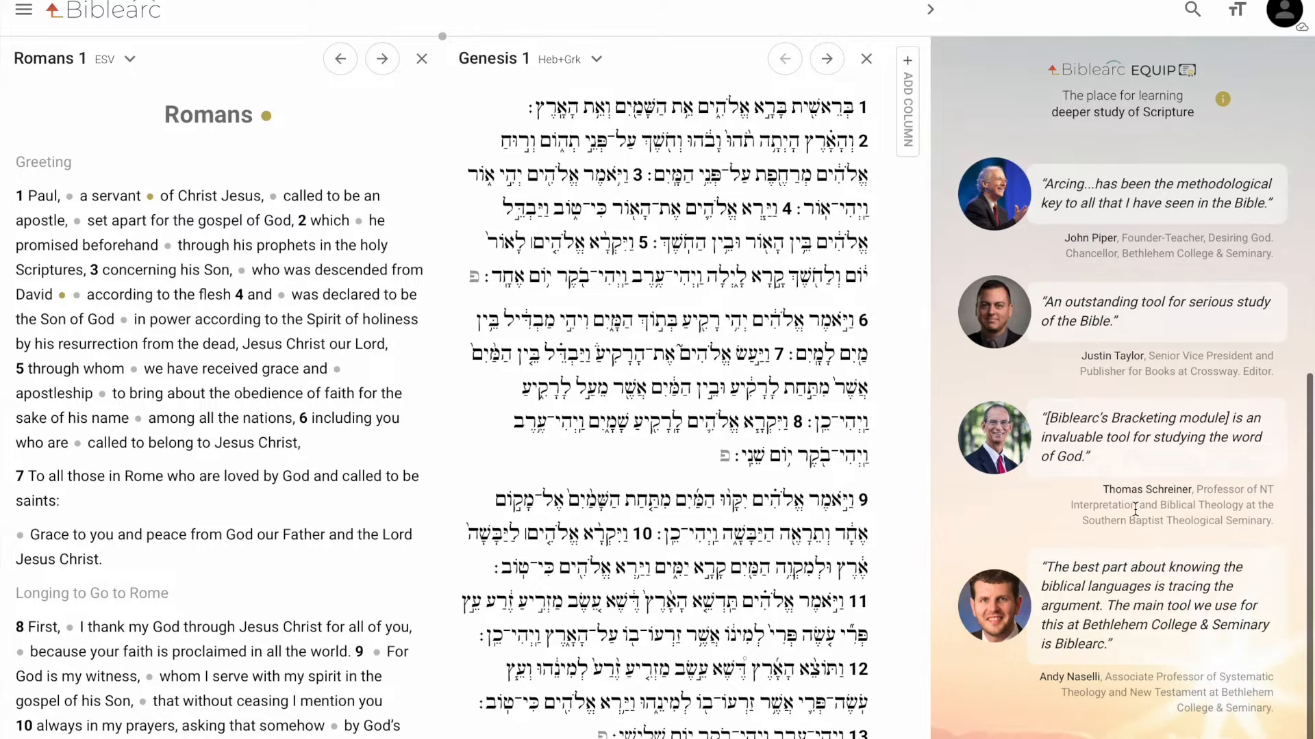
pyautogui.scroll(9, 1139, 310)
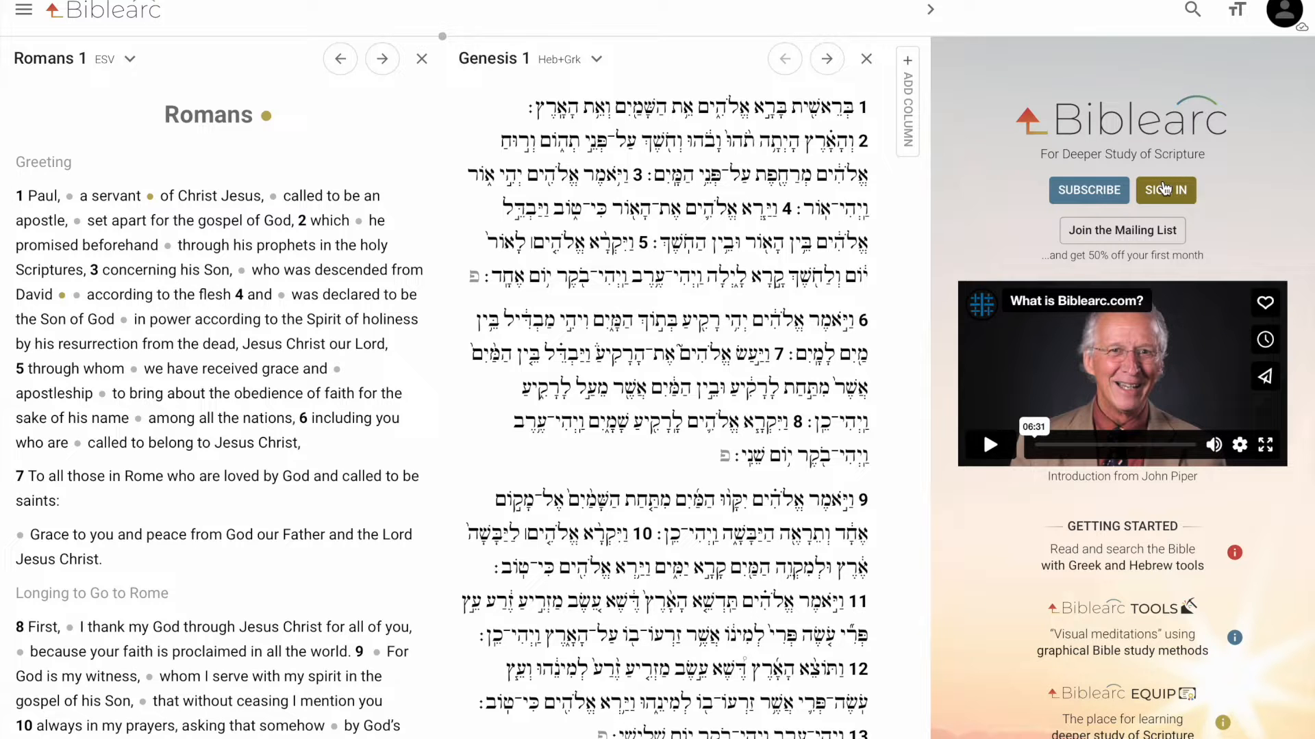
pyautogui.click(1165, 190)
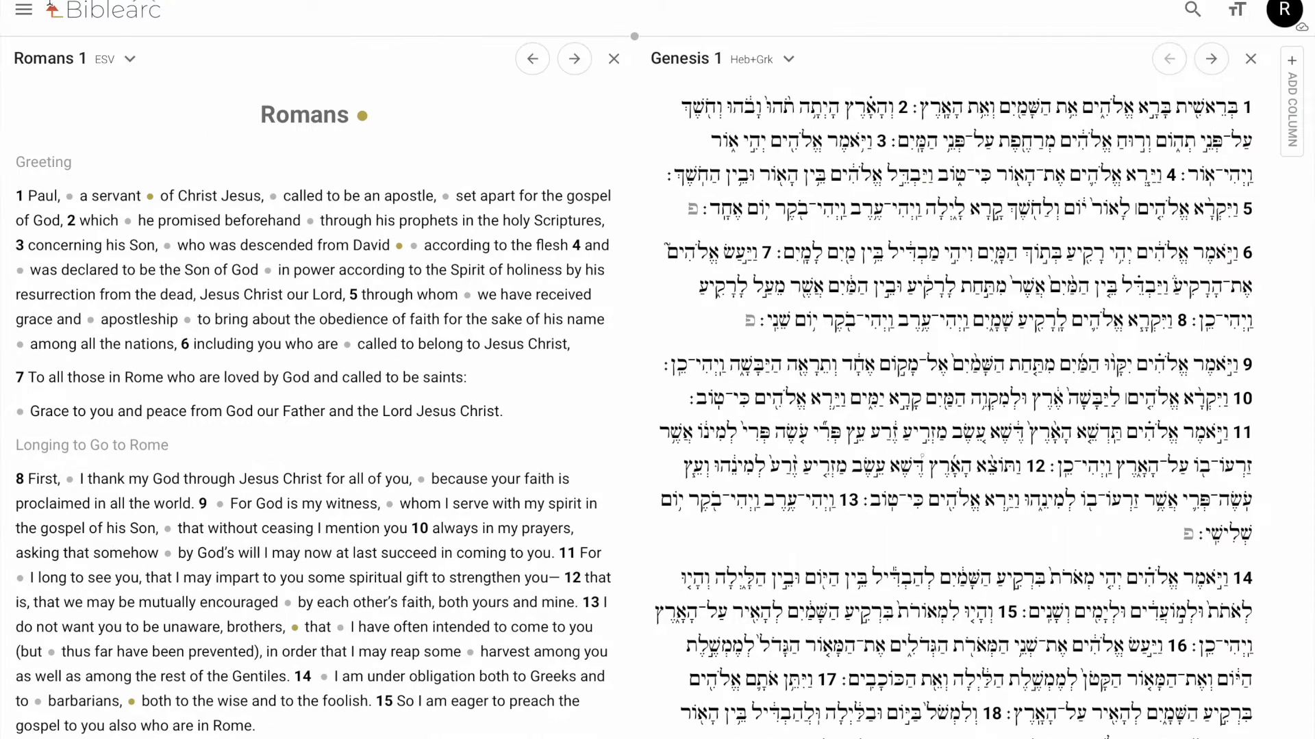
# - Open the list of all projects in Biblearc TOOLS
pyautogui.click(23, 10)
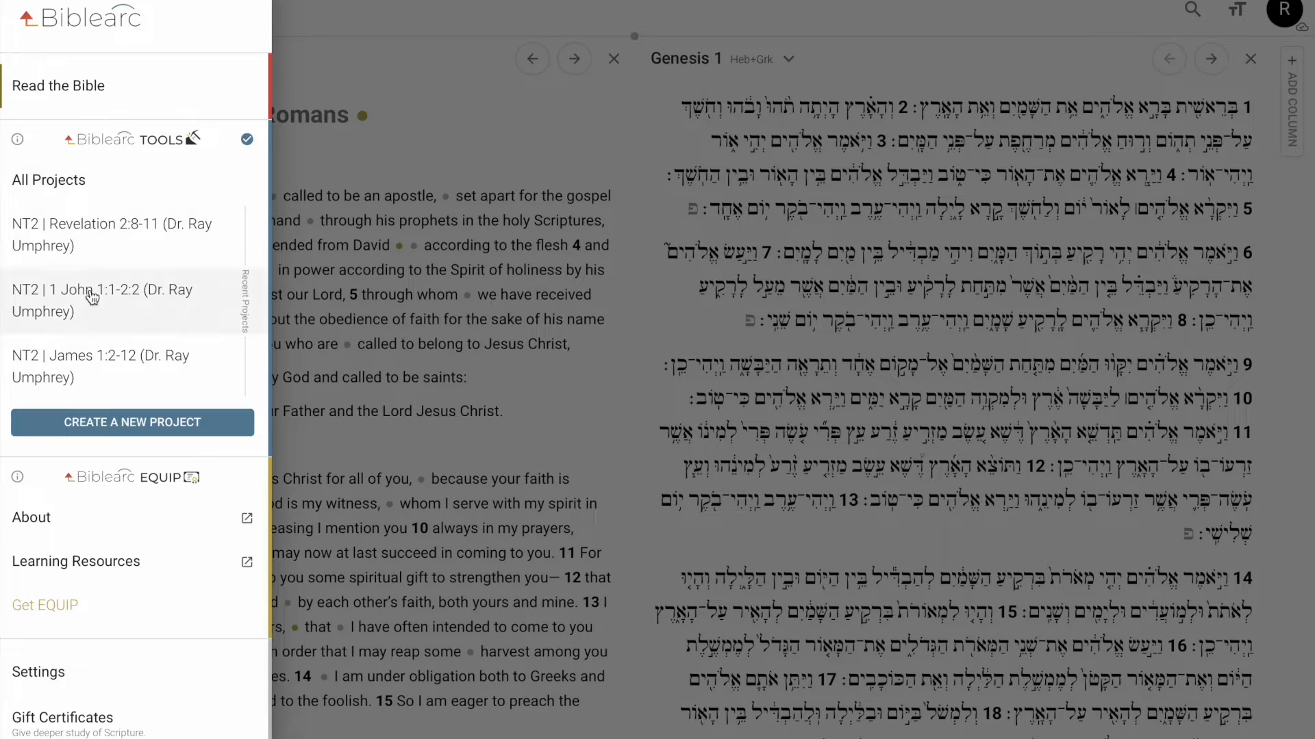
pyautogui.scroll(-2, 87, 332)
pyautogui.scroll(2, 89, 335)
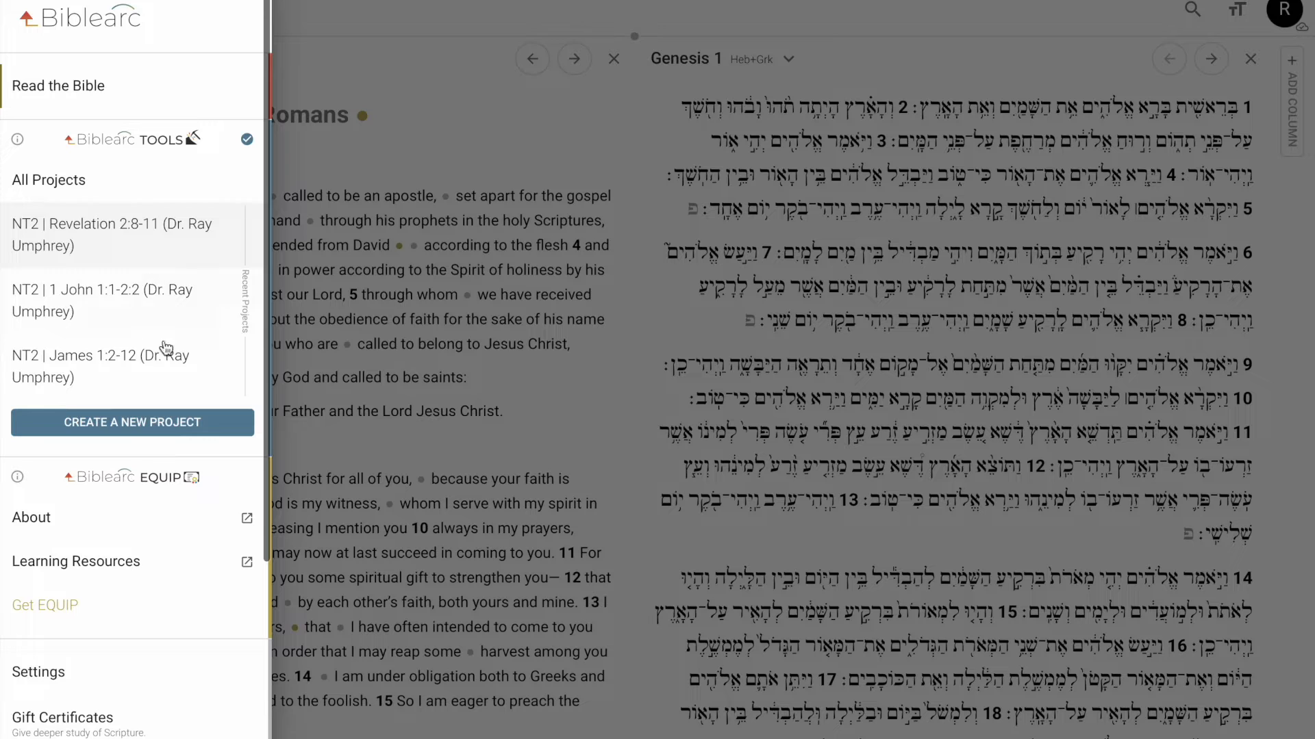
pyautogui.click(72, 179)
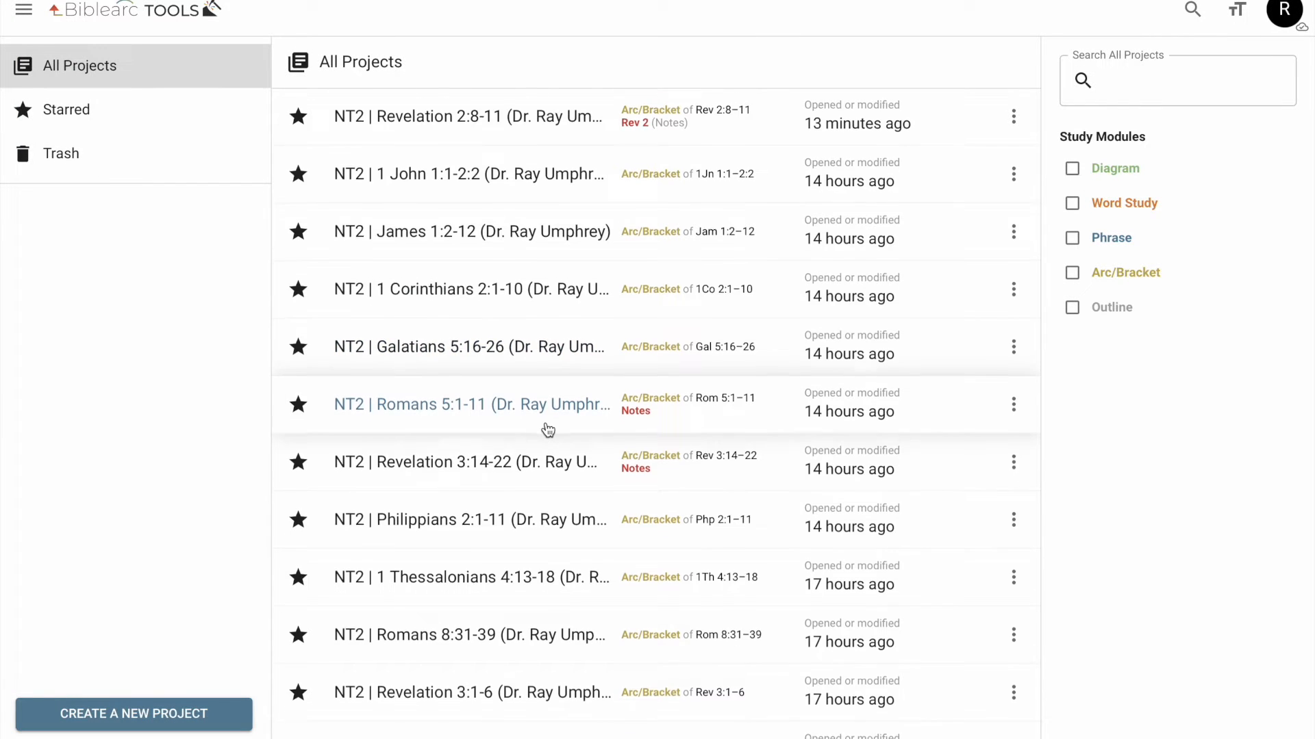
pyautogui.click(24, 10)
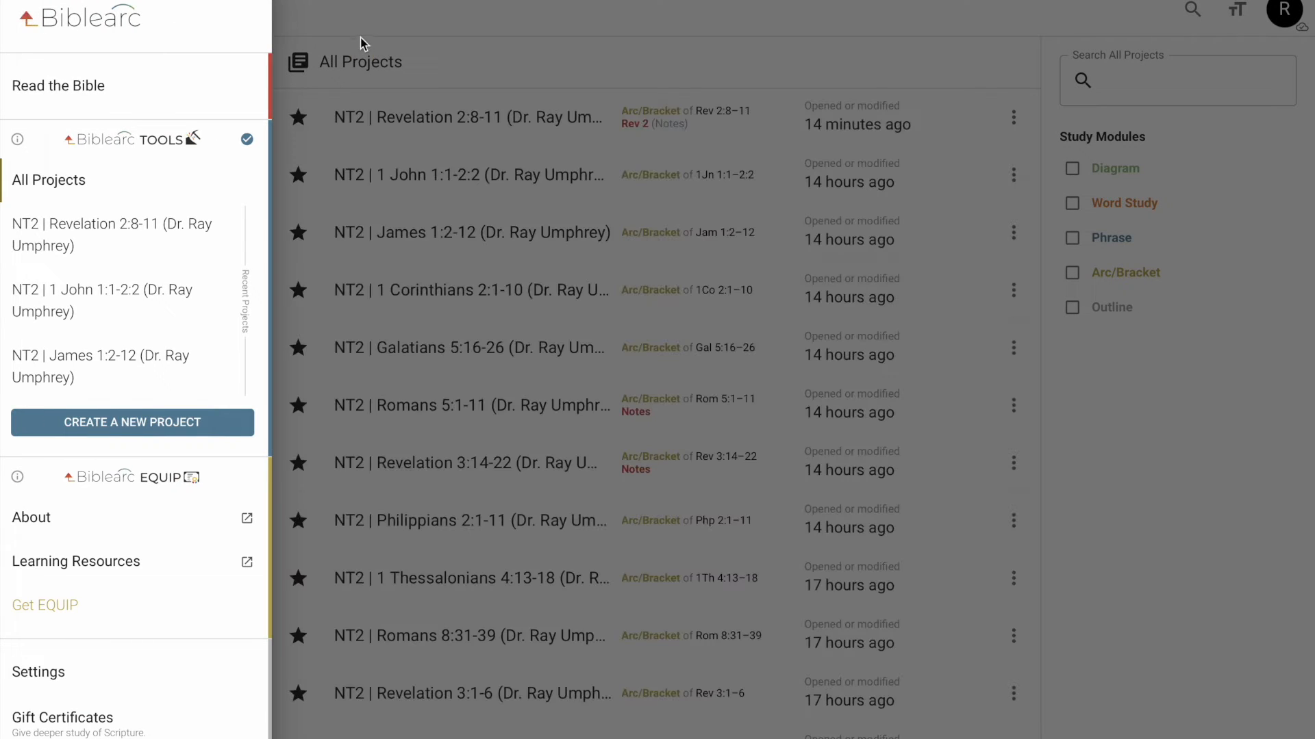
pyautogui.click(355, 40)
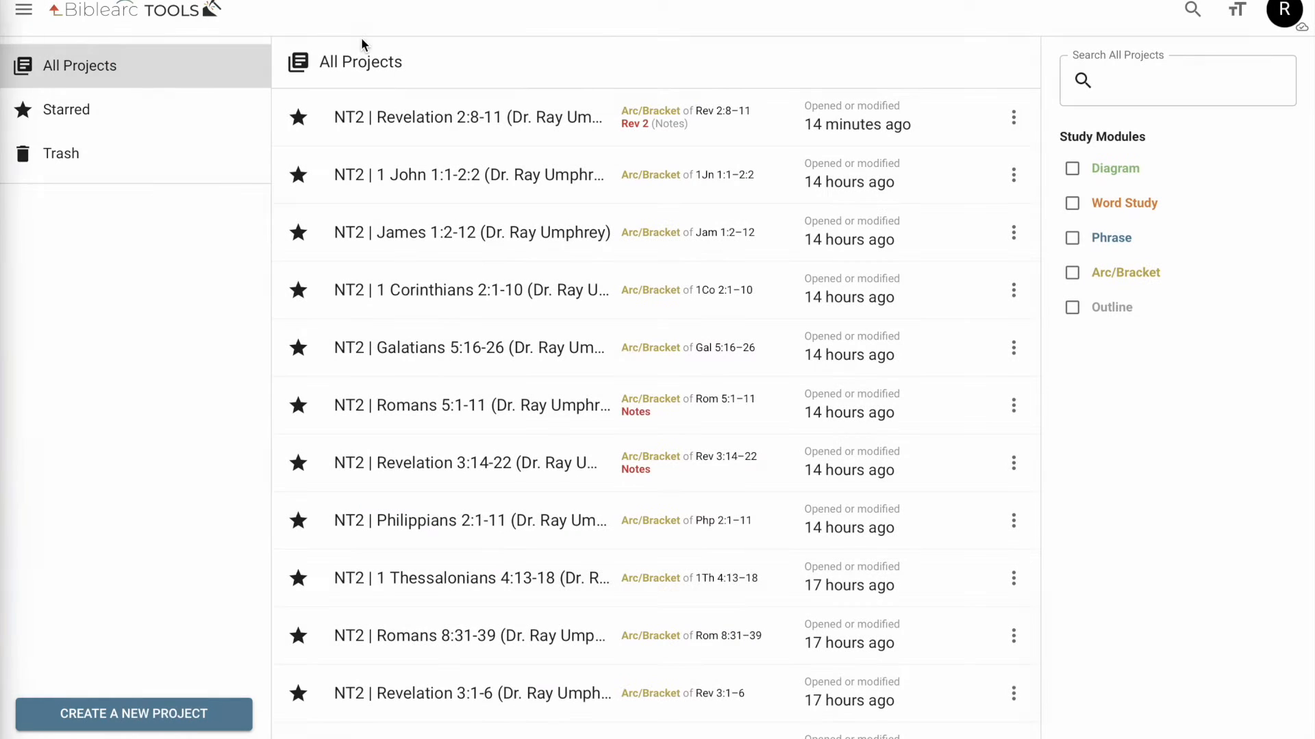
# - Create a new project and add a Bracket study module to it
pyautogui.click(24, 15)
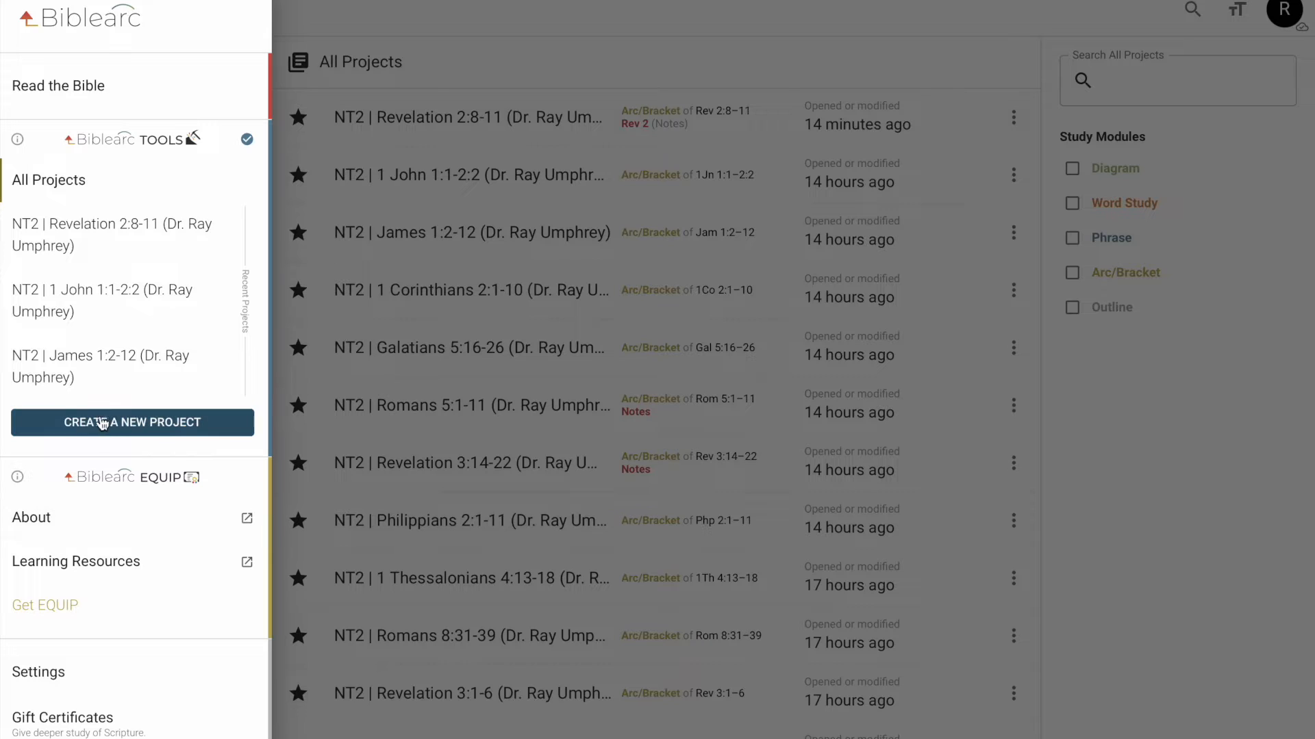
pyautogui.click(141, 422)
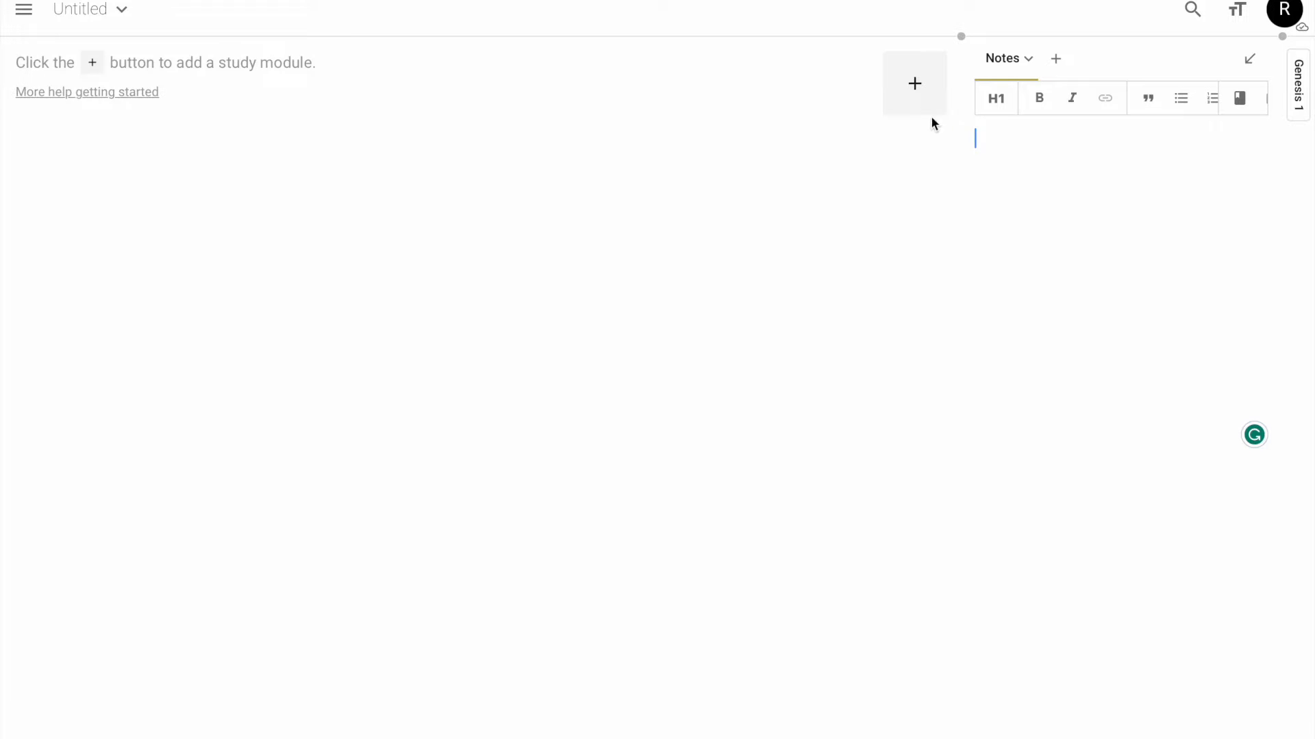
pyautogui.click(917, 85)
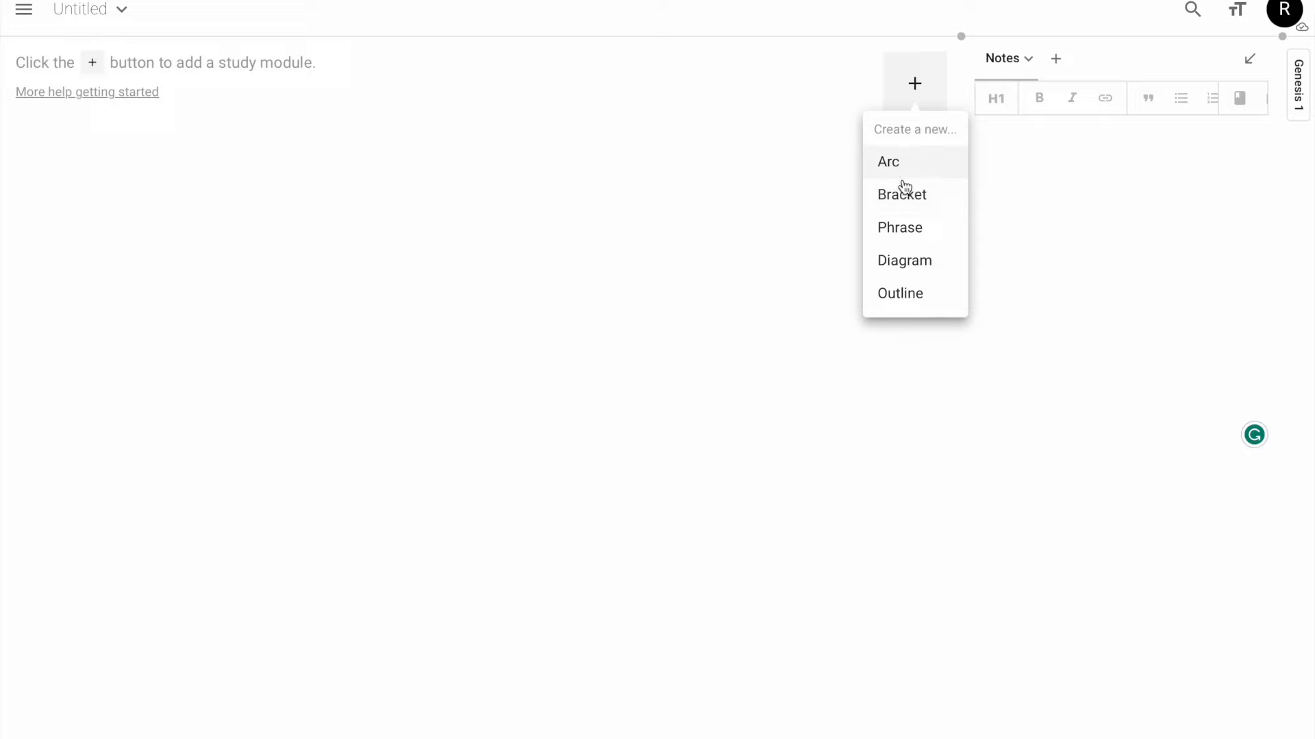
pyautogui.click(908, 204)
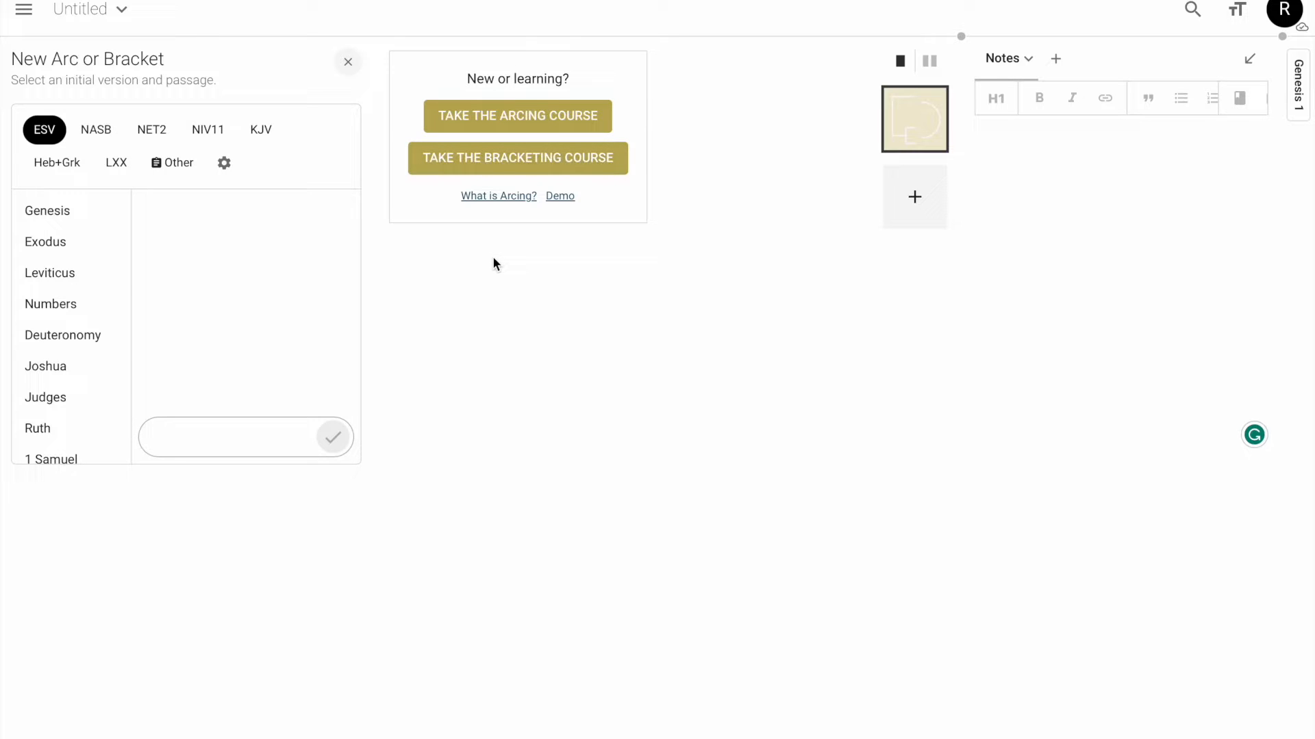
# - Browse the Learning Resources video library and return to the untitled project
pyautogui.click(24, 9)
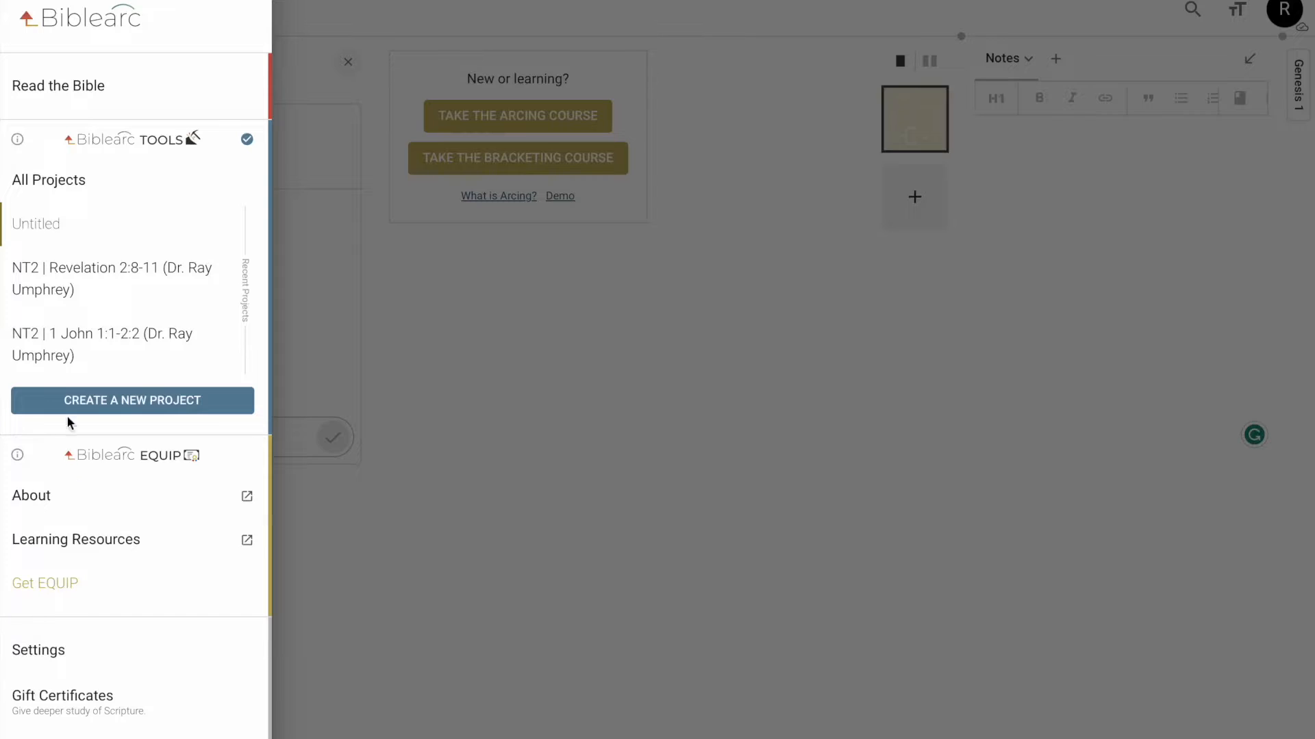
pyautogui.scroll(-1, 59, 532)
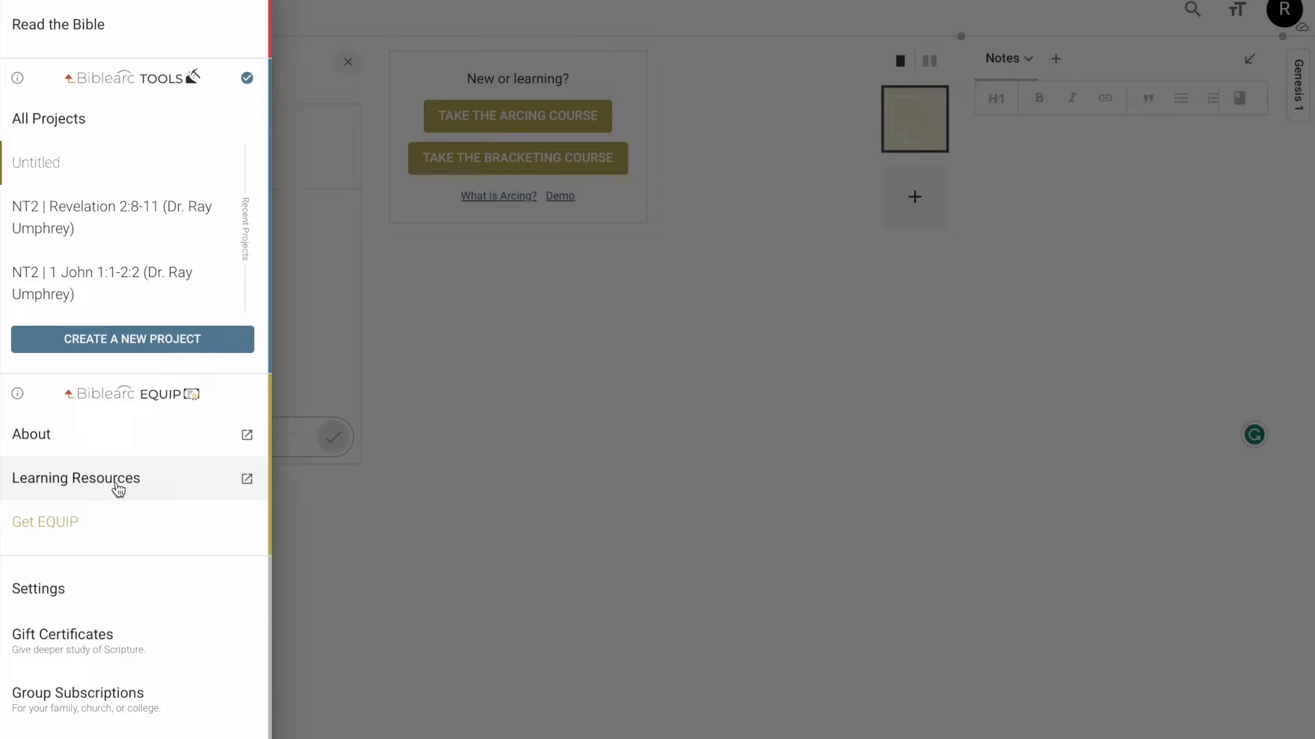
pyautogui.click(117, 484)
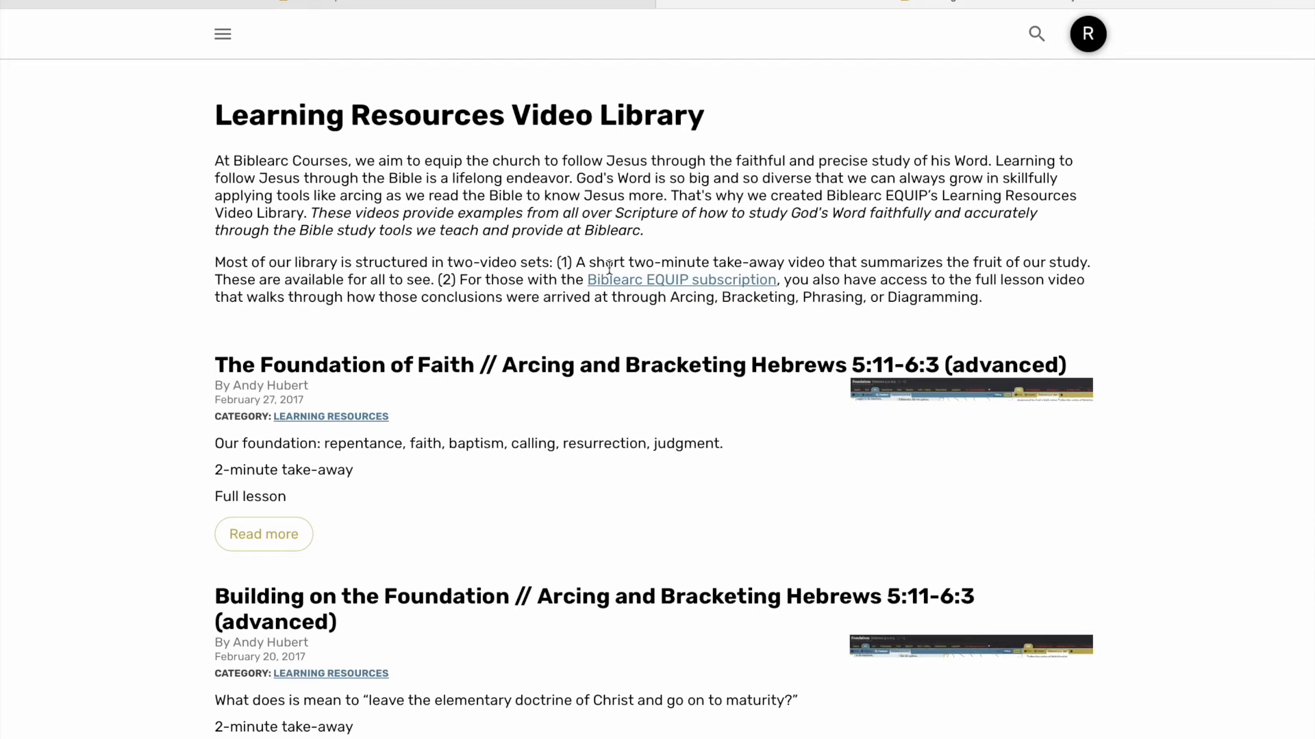
pyautogui.scroll(-4, 609, 274)
pyautogui.scroll(-3, 609, 268)
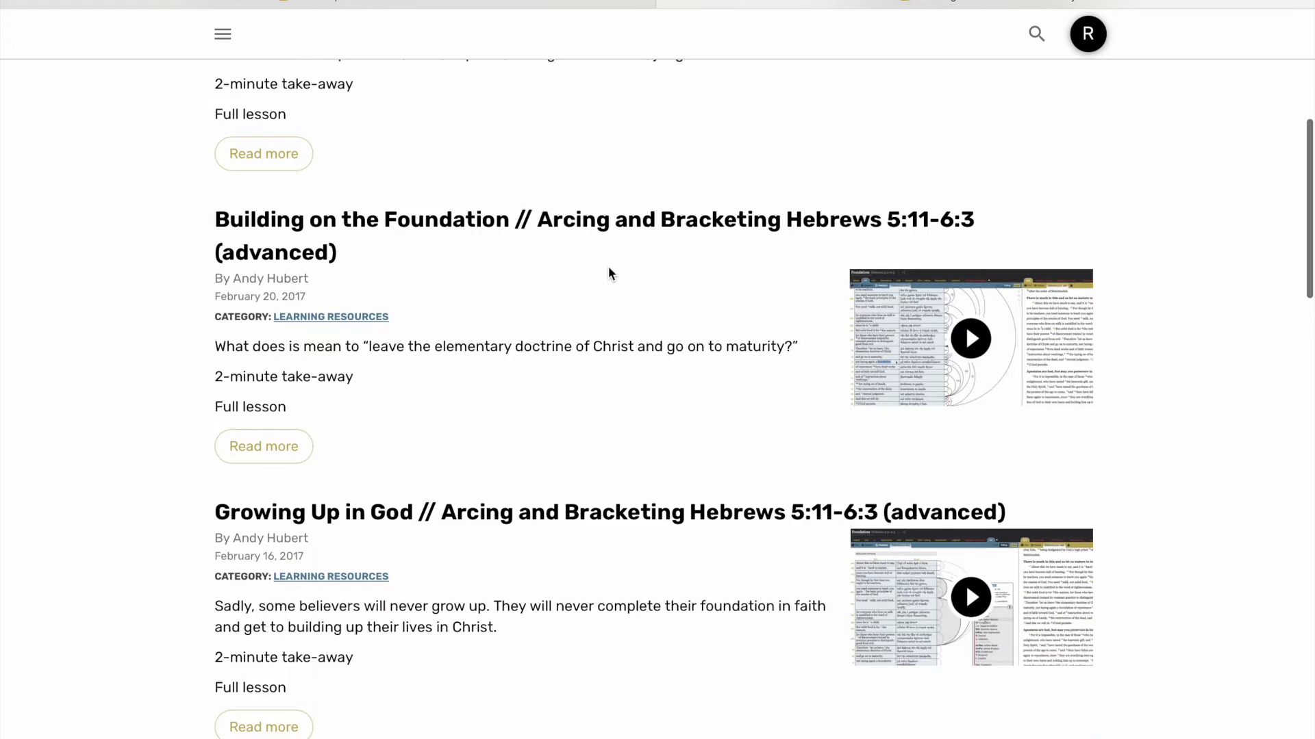
pyautogui.scroll(-14, 609, 267)
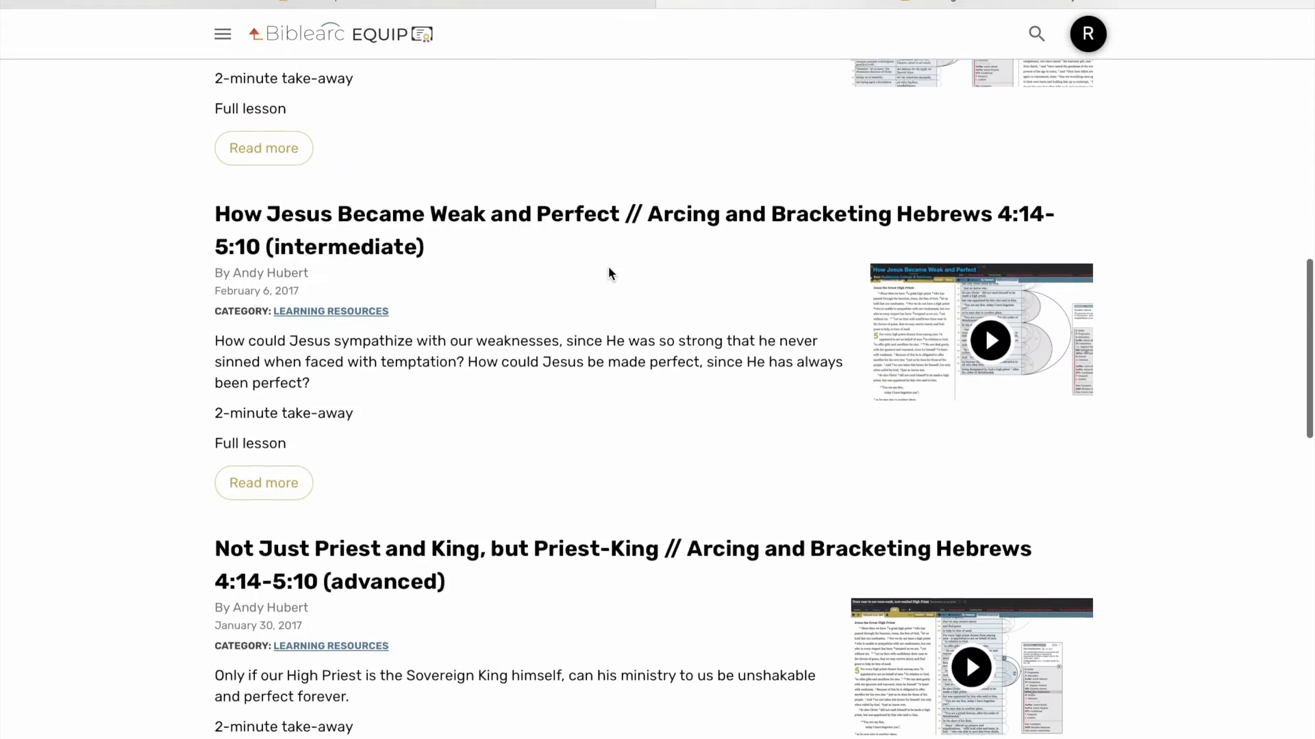
pyautogui.scroll(-8, 609, 273)
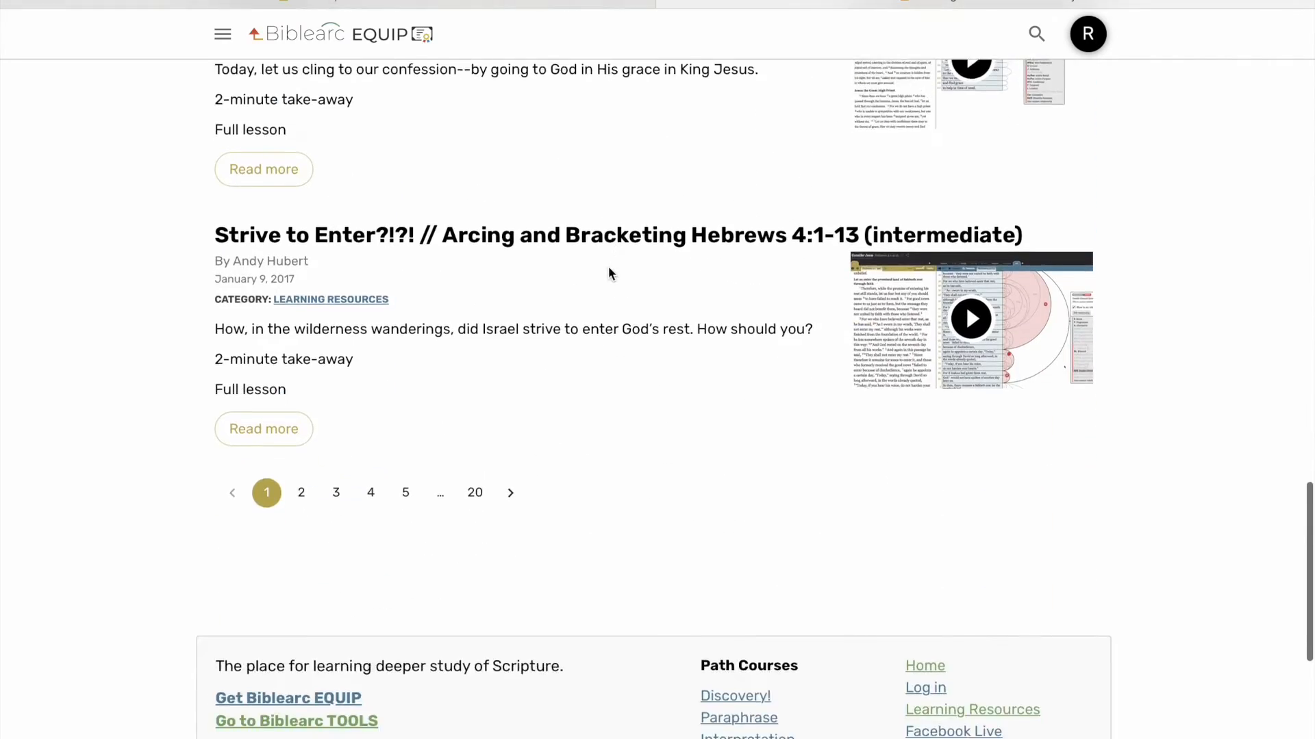
pyautogui.scroll(10, 581, 246)
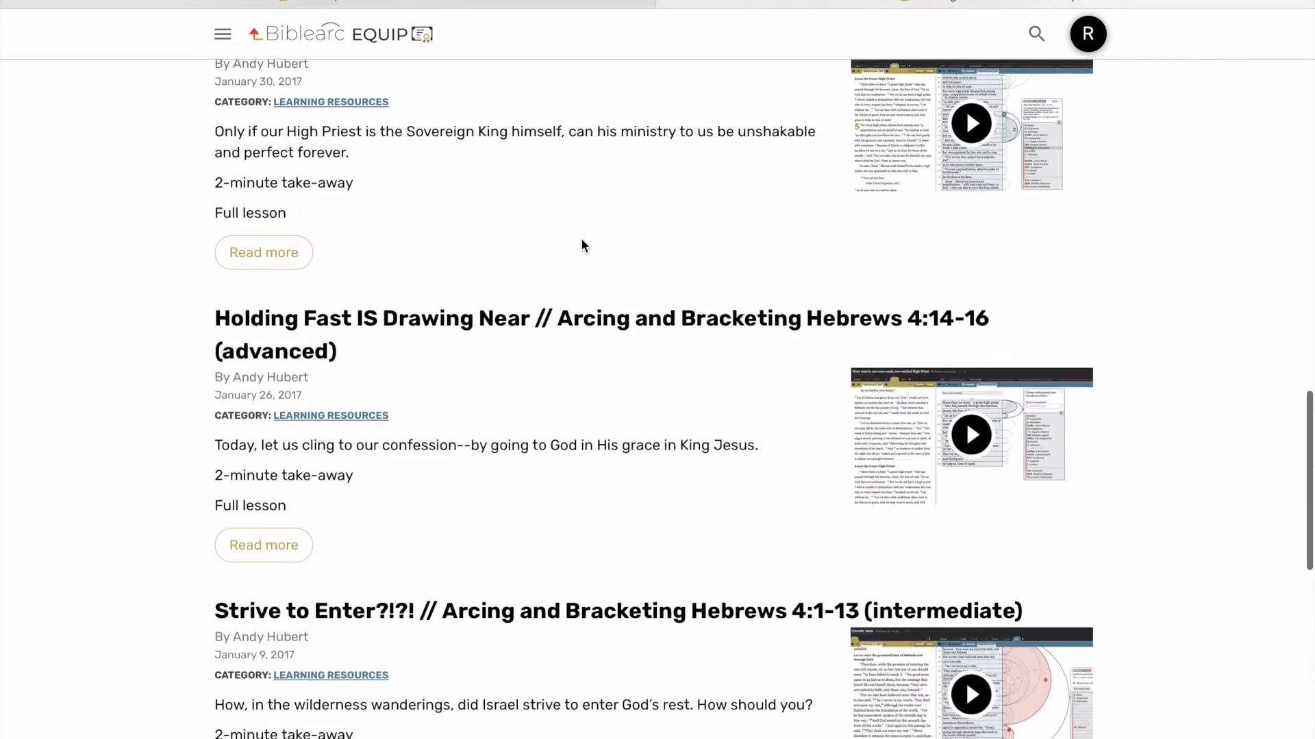
pyautogui.scroll(-8, 580, 239)
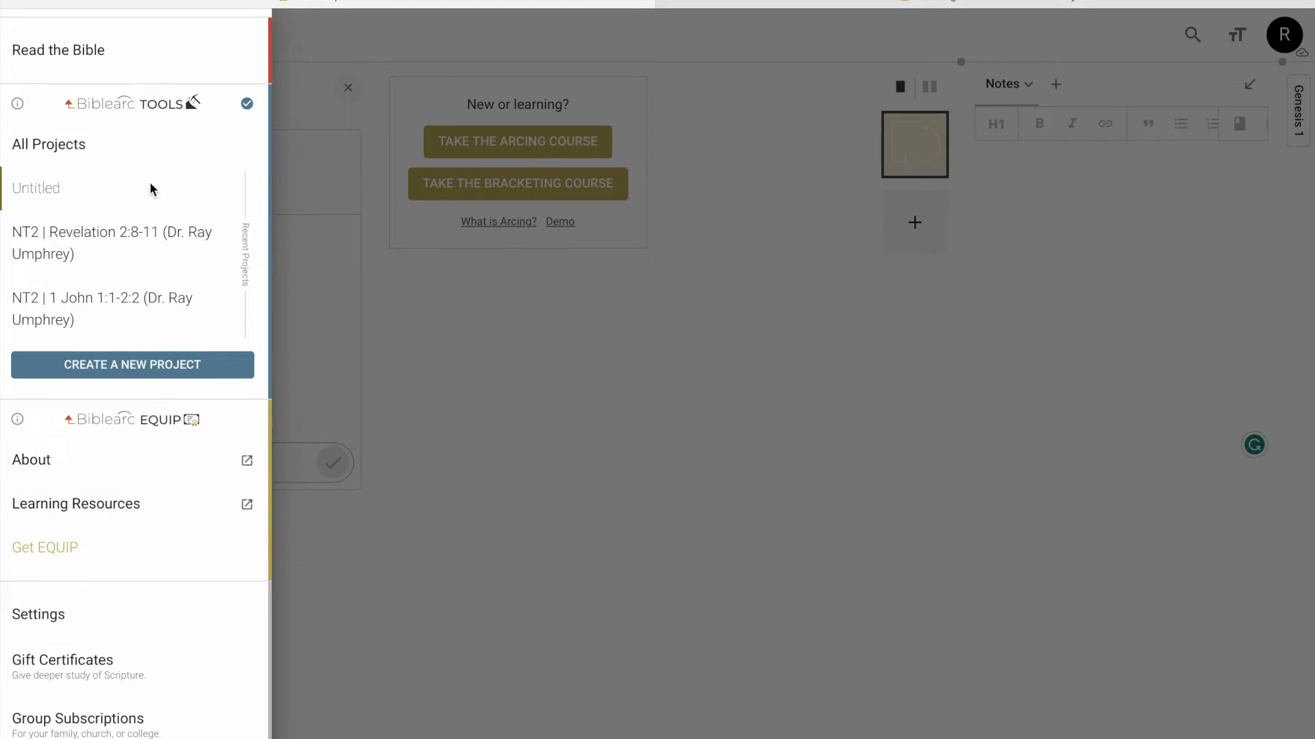
pyautogui.click(452, 386)
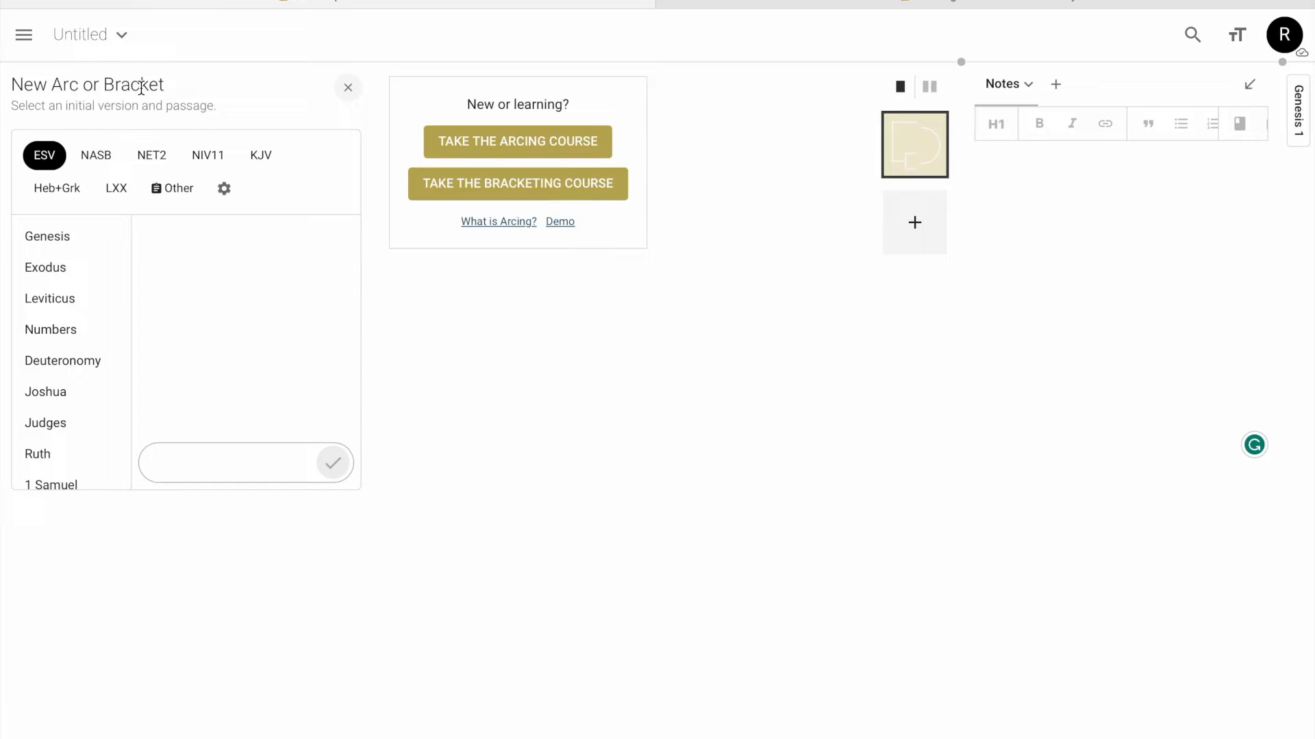
# - Choose the NASB version and select the passage Romans 8:31–39 for the new bracket
pyautogui.click(100, 157)
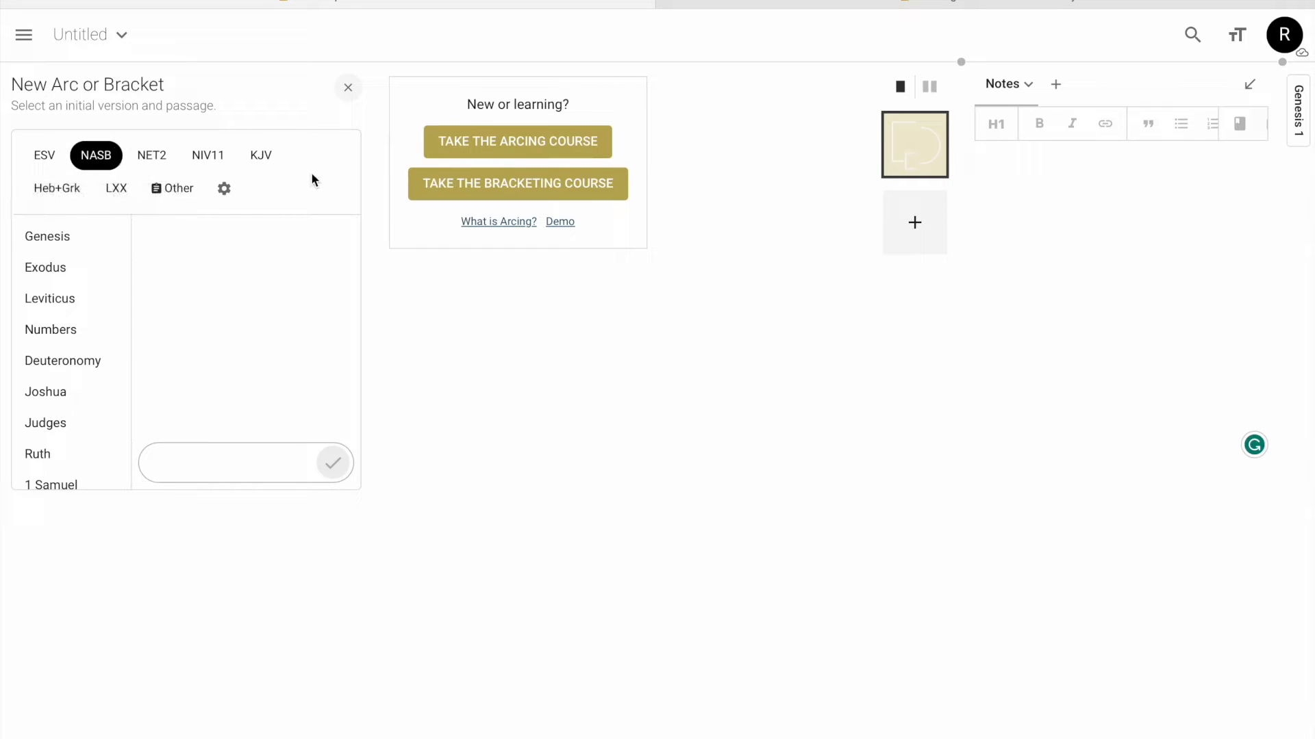
pyautogui.scroll(-19, 78, 315)
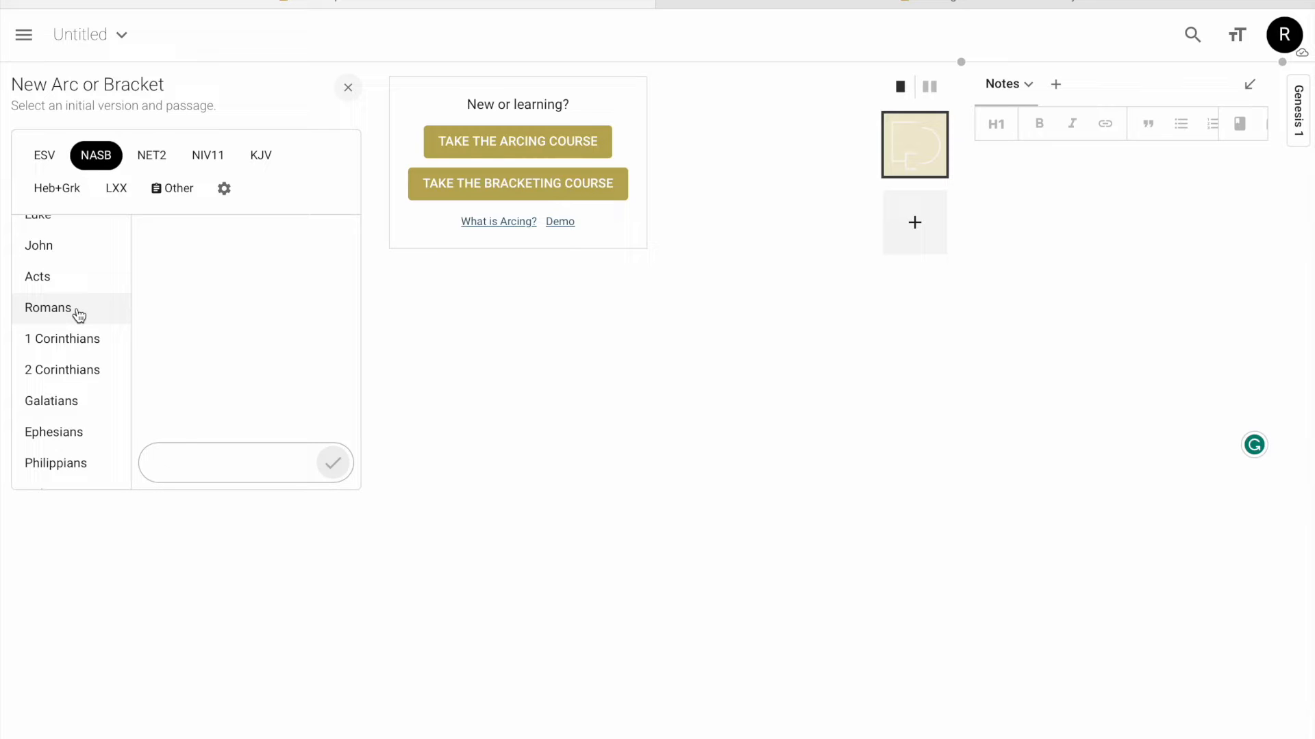
pyautogui.click(78, 314)
pyautogui.scroll(-8, 247, 325)
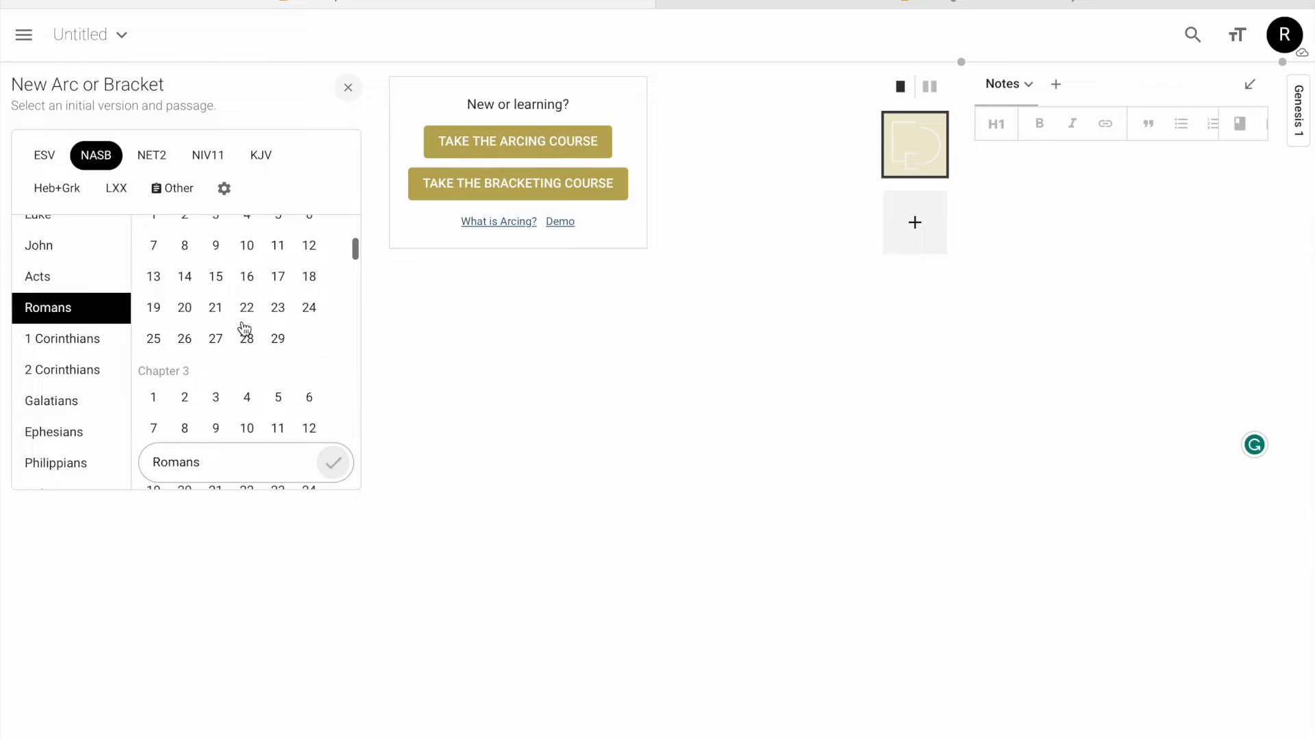
pyautogui.scroll(-9, 244, 327)
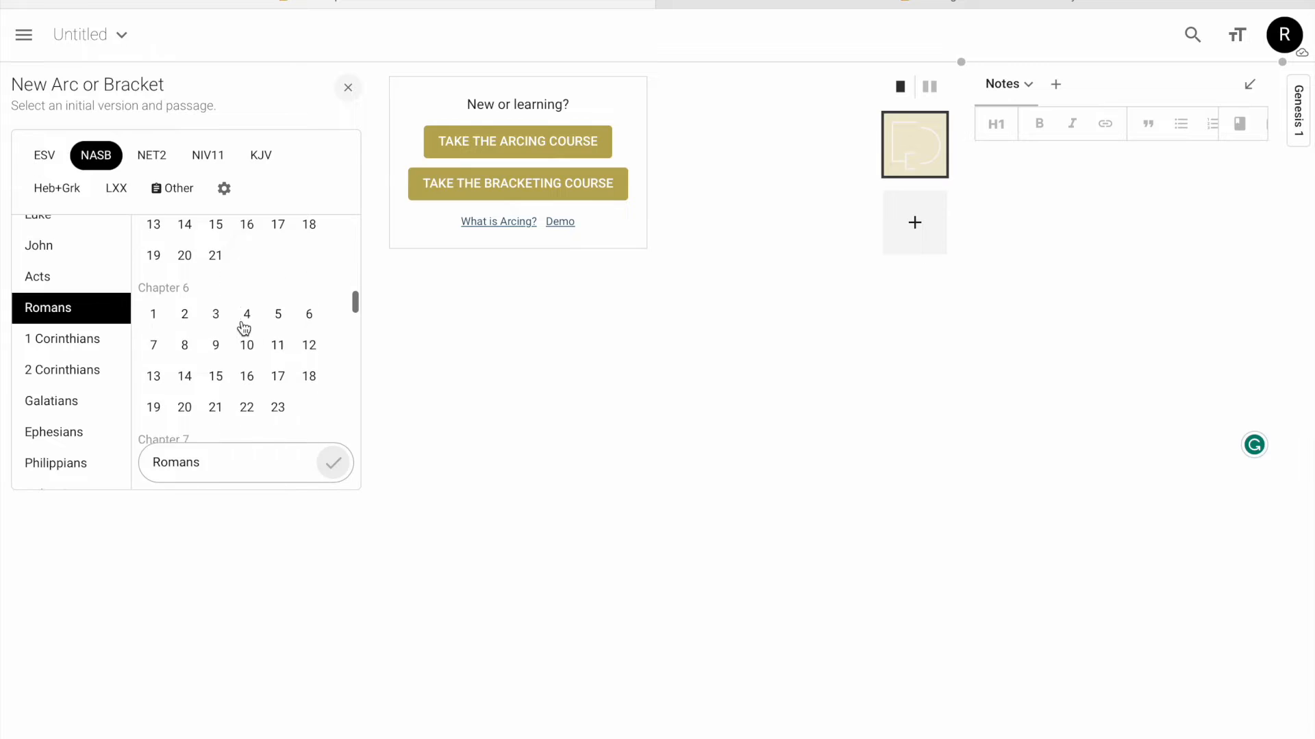
pyautogui.scroll(-3, 244, 327)
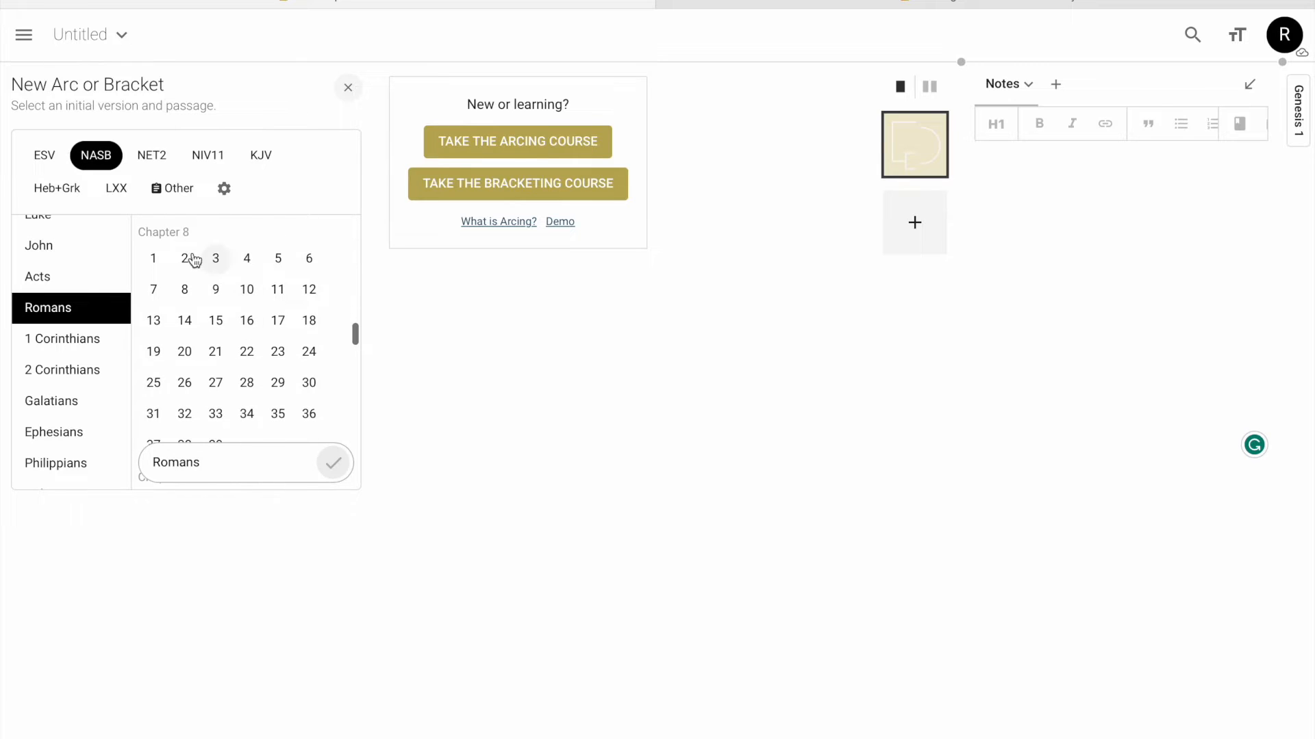
pyautogui.scroll(-1, 210, 282)
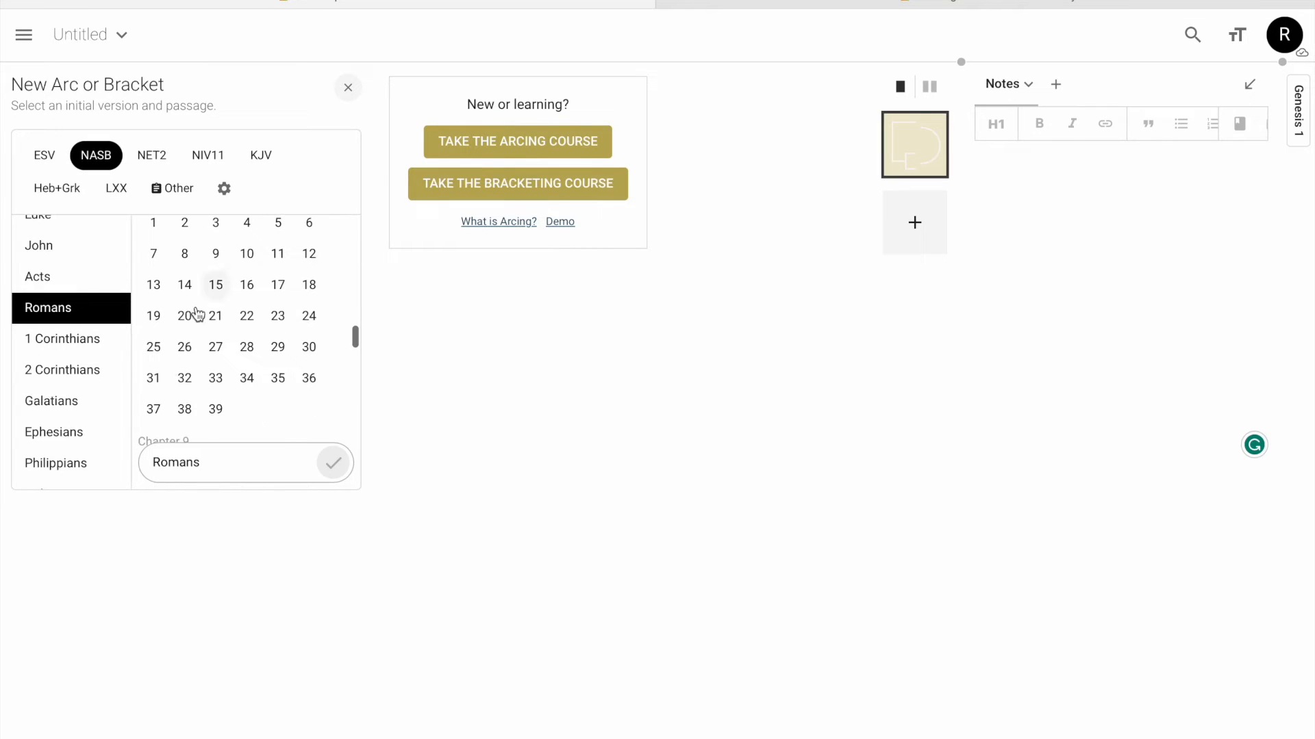
pyautogui.click(154, 378)
pyautogui.click(216, 409)
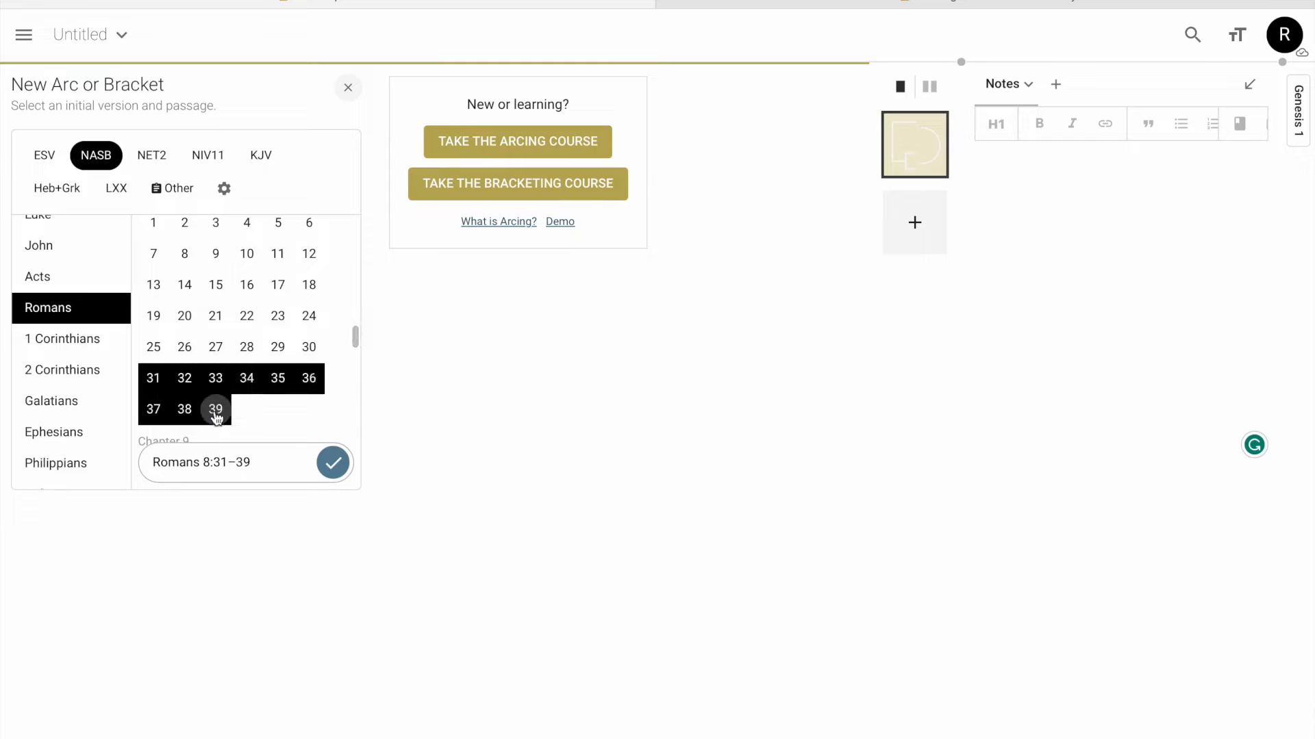
pyautogui.scroll(5, 73, 339)
pyautogui.scroll(4, 76, 347)
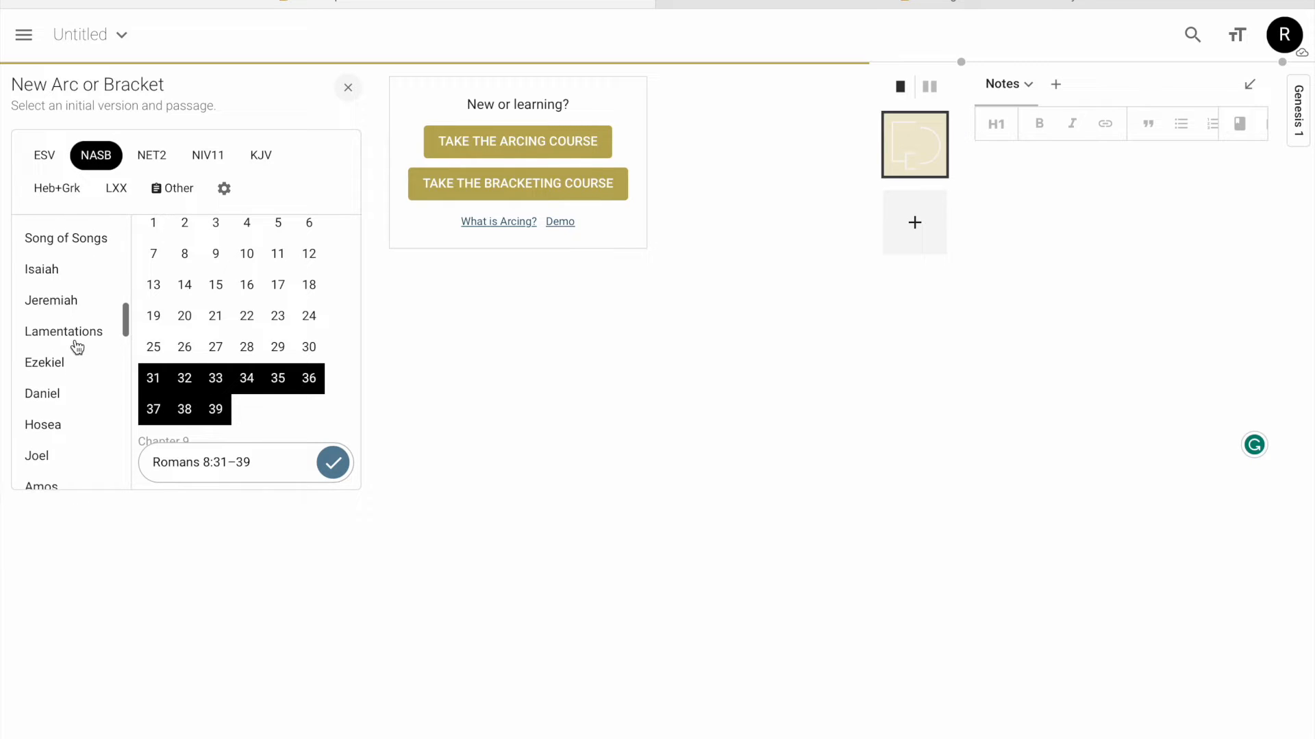
pyautogui.scroll(-9, 77, 348)
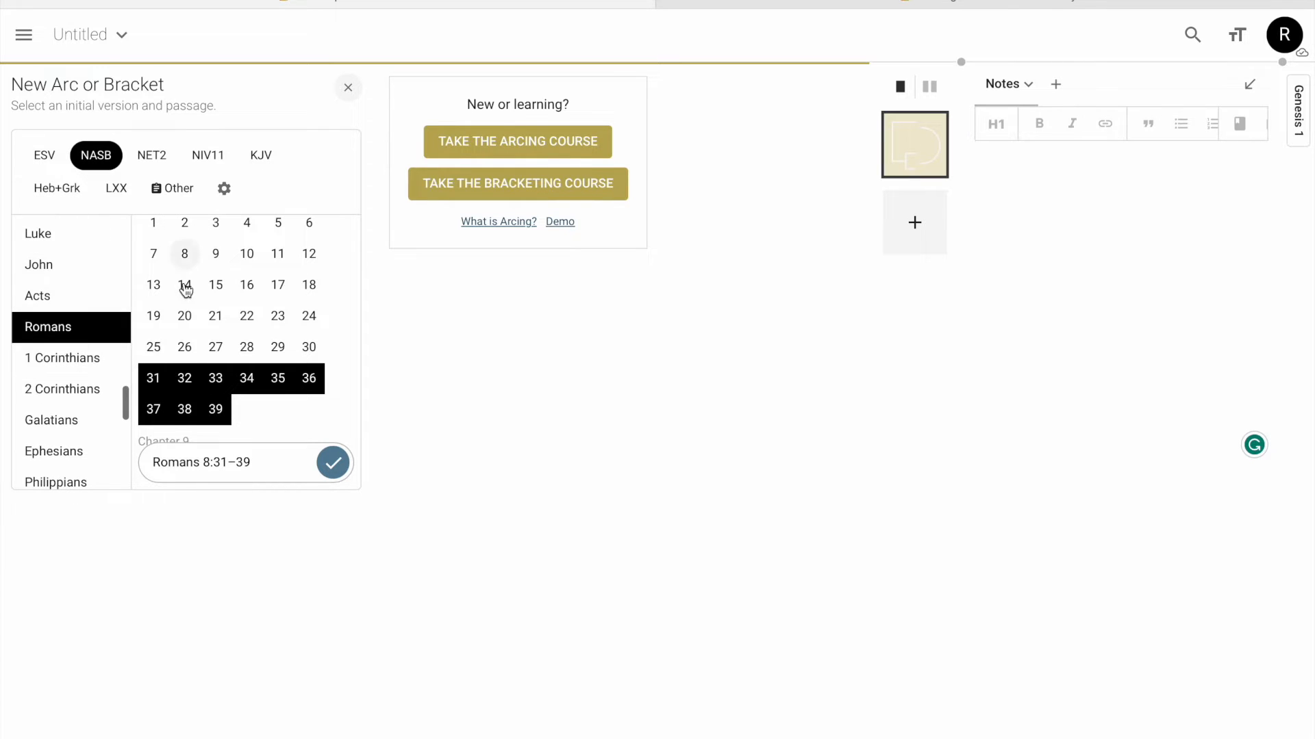
pyautogui.scroll(3, 185, 302)
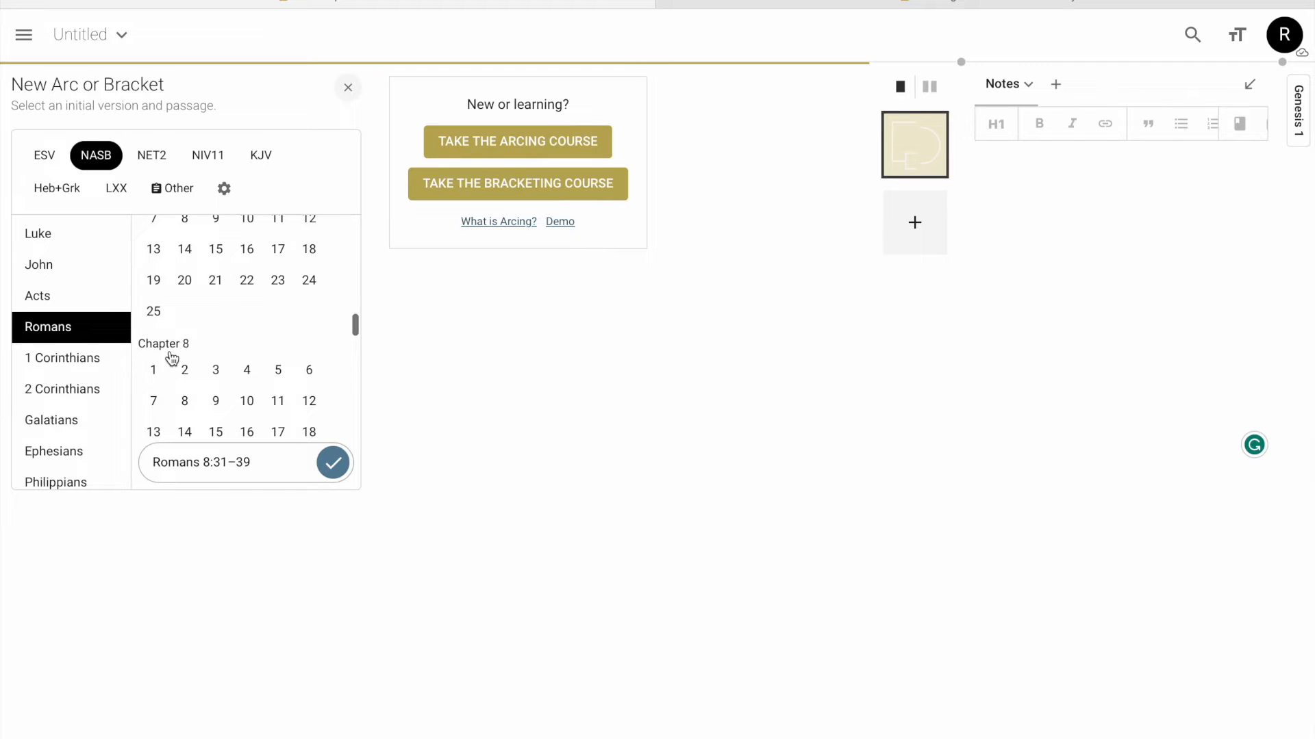
pyautogui.scroll(-3, 171, 358)
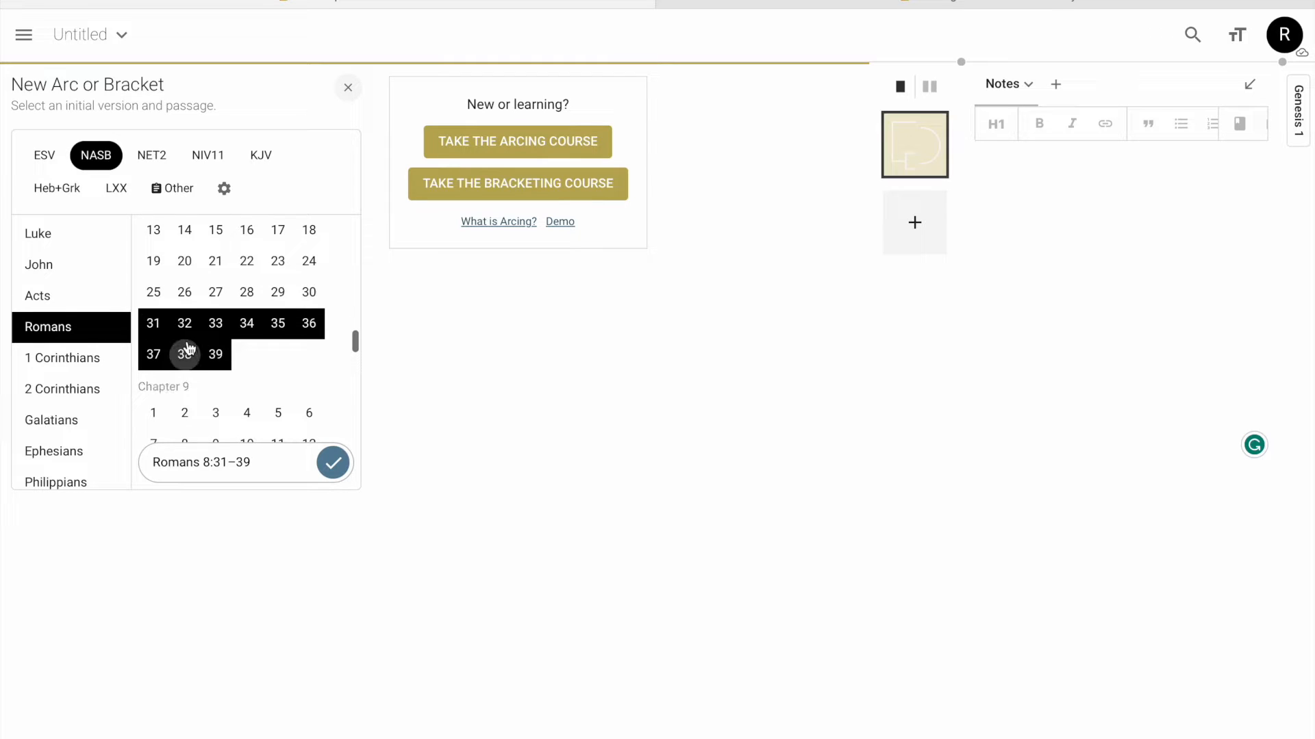
# - Confirm the Romans 8:31–39 selection to create the NASB bracket
pyautogui.click(332, 464)
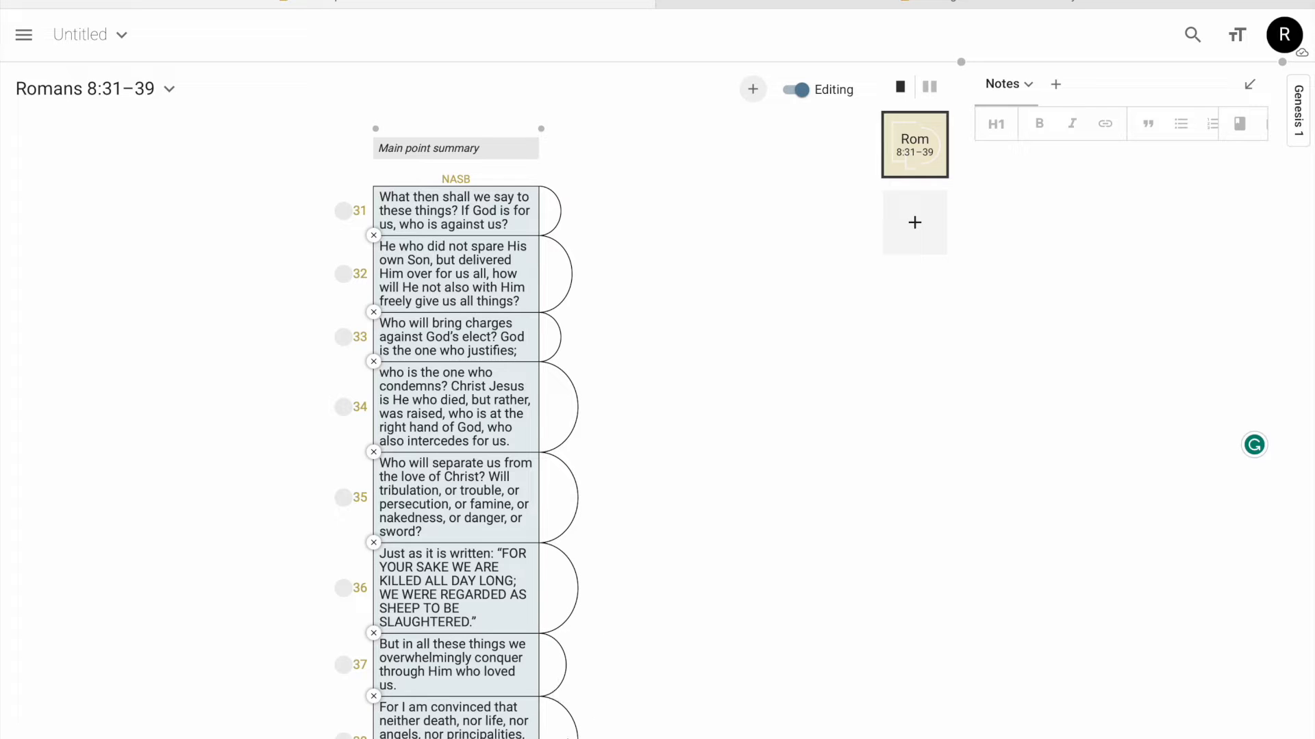
# - Try joining verses 31 and 32 in a bracket, and remove that bracket
pyautogui.click(343, 210)
pyautogui.click(343, 273)
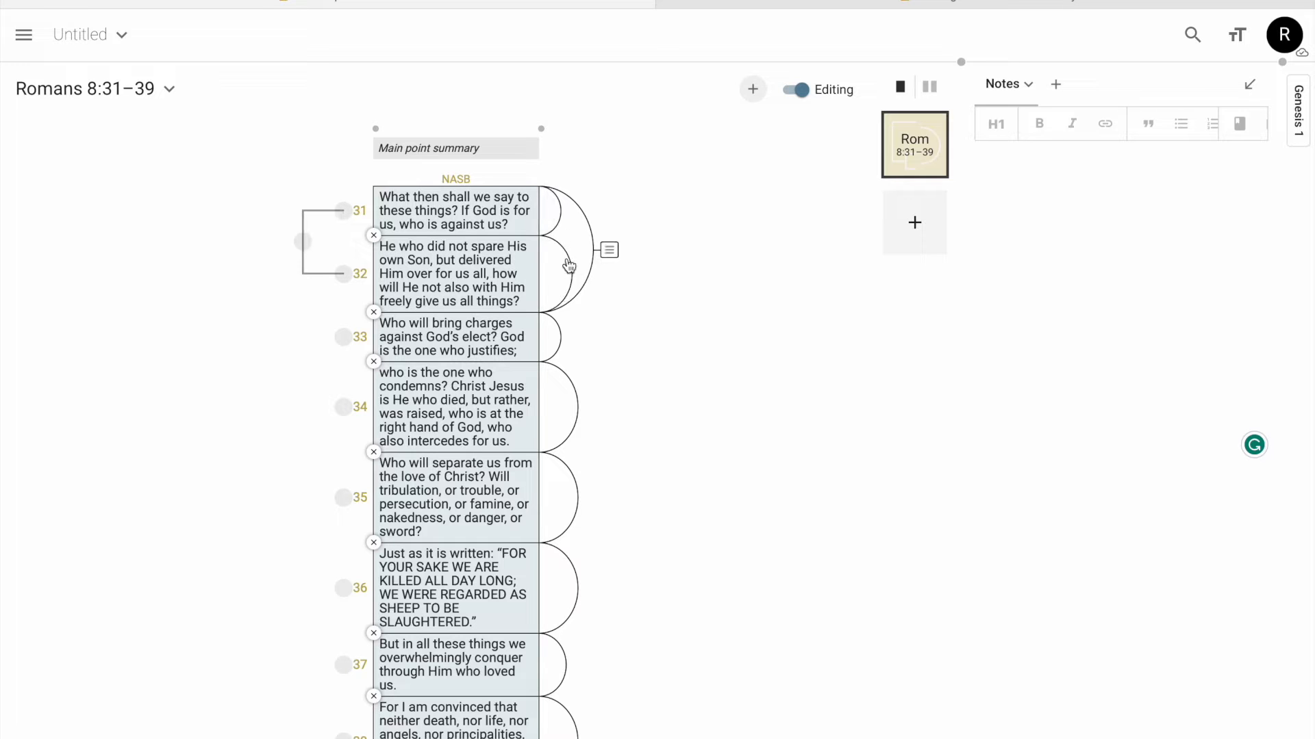
pyautogui.click(339, 239)
pyautogui.click(278, 256)
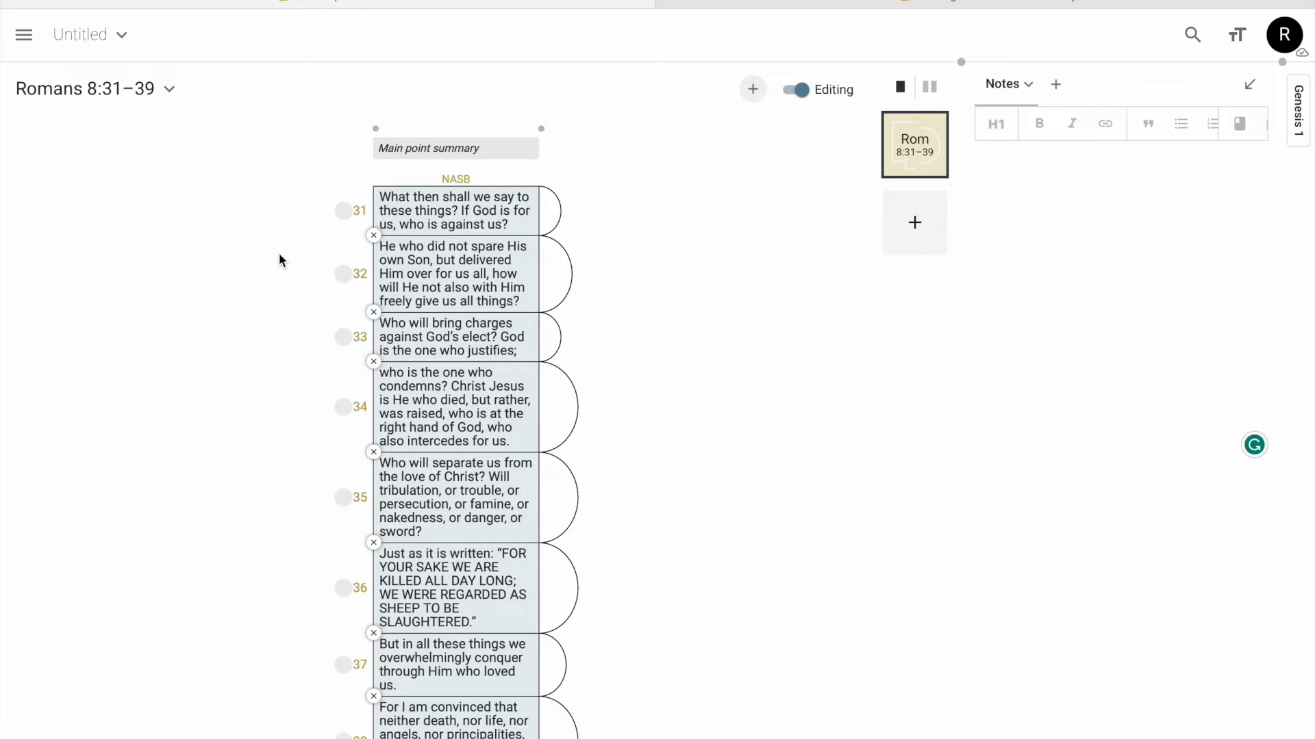
# - Turn off the display of arcs for the Romans 8:31–39 passage, keeping brackets enabled
pyautogui.click(170, 89)
pyautogui.click(170, 89)
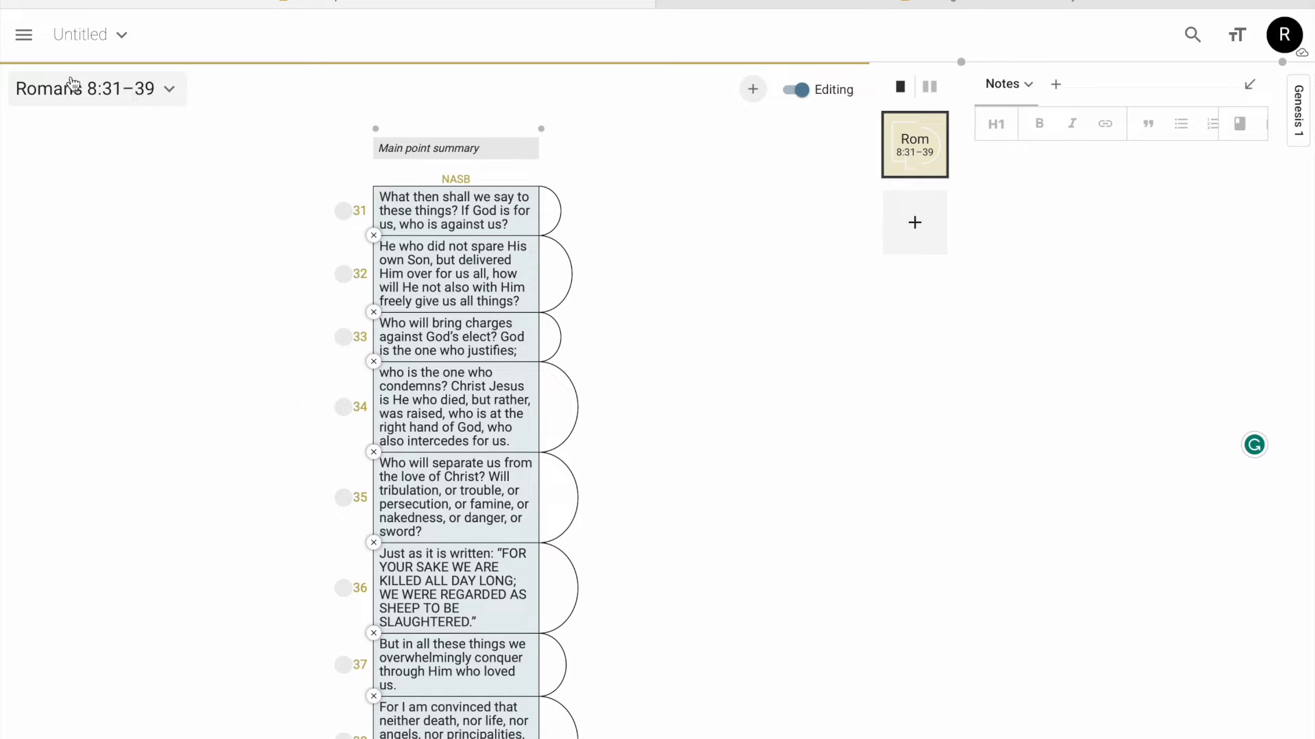
pyautogui.click(171, 91)
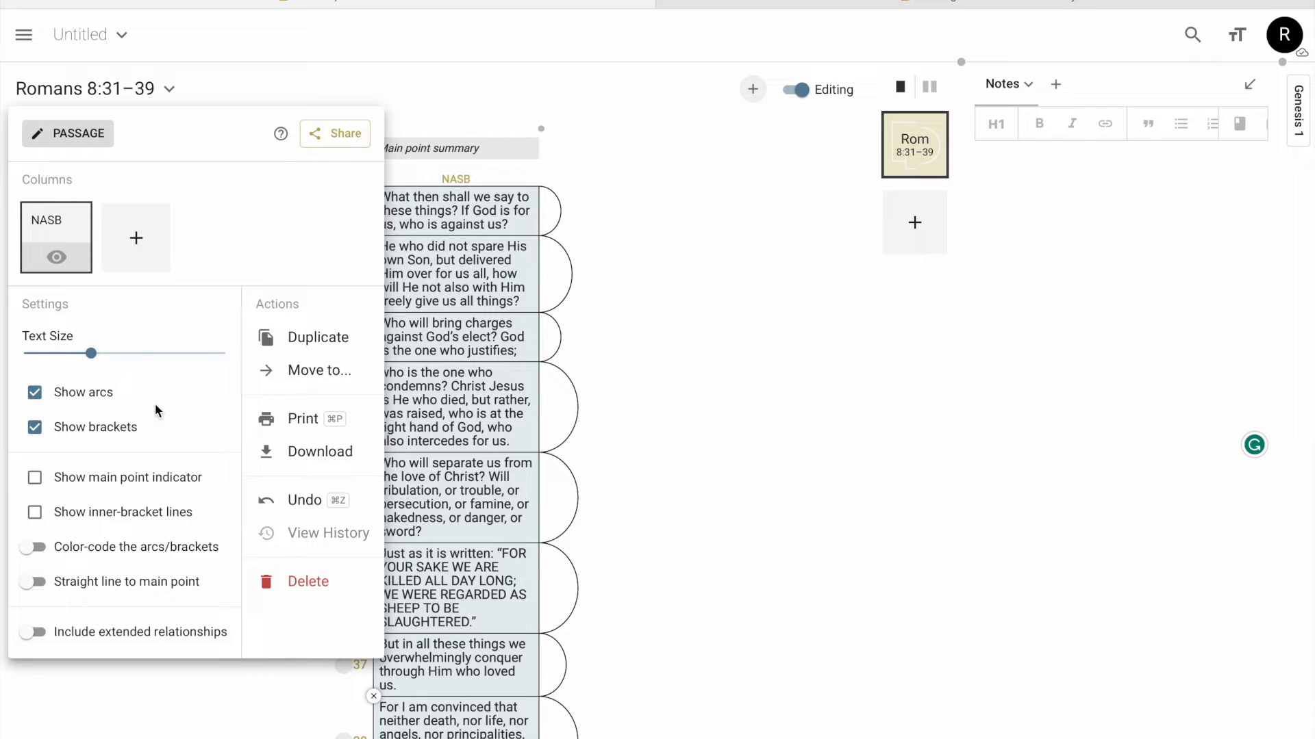
pyautogui.click(73, 395)
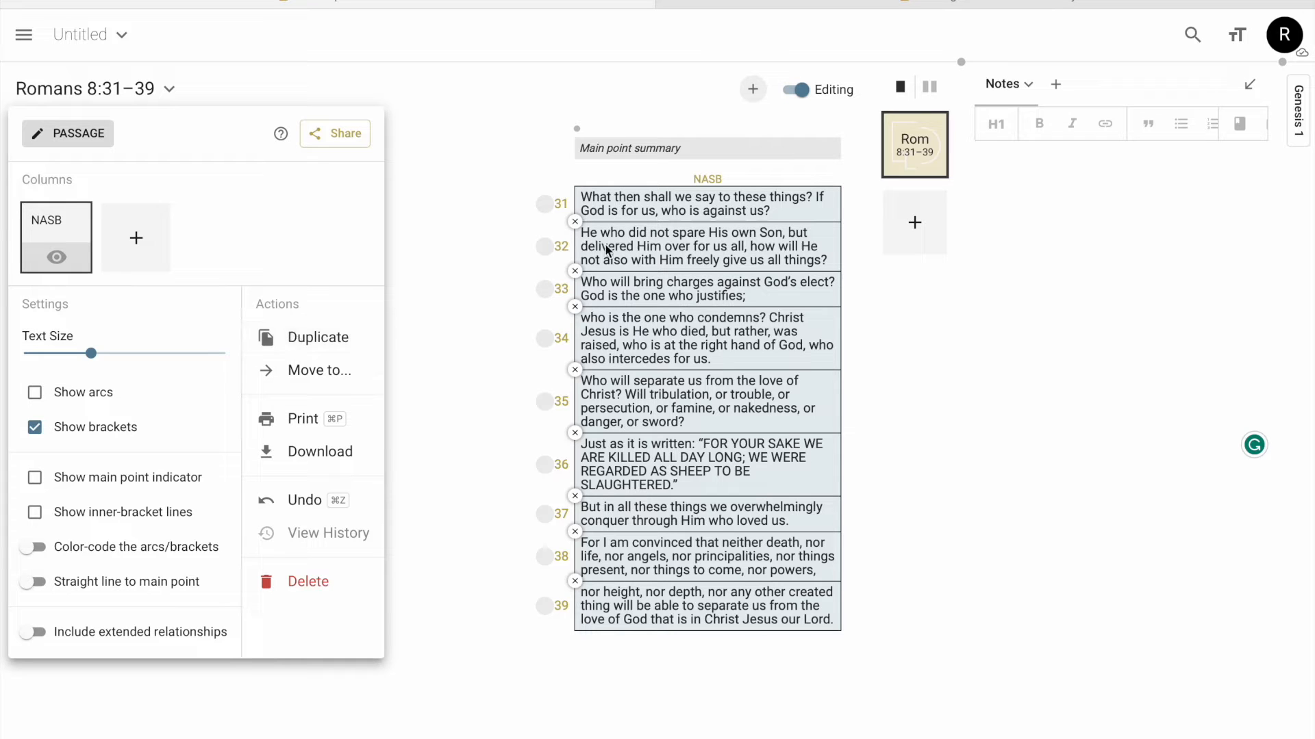
# - Add a Heb+Grk column beside the NASB text and remove it again
pyautogui.click(135, 233)
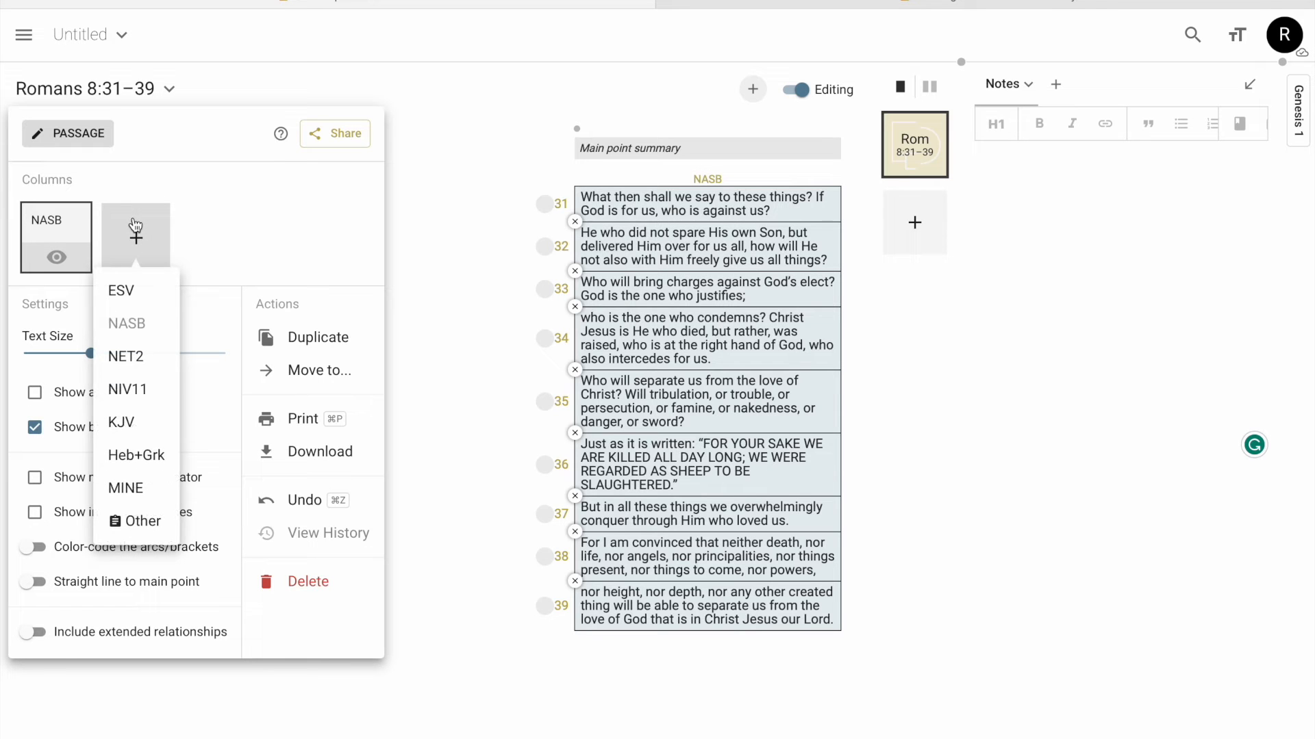
pyautogui.click(127, 456)
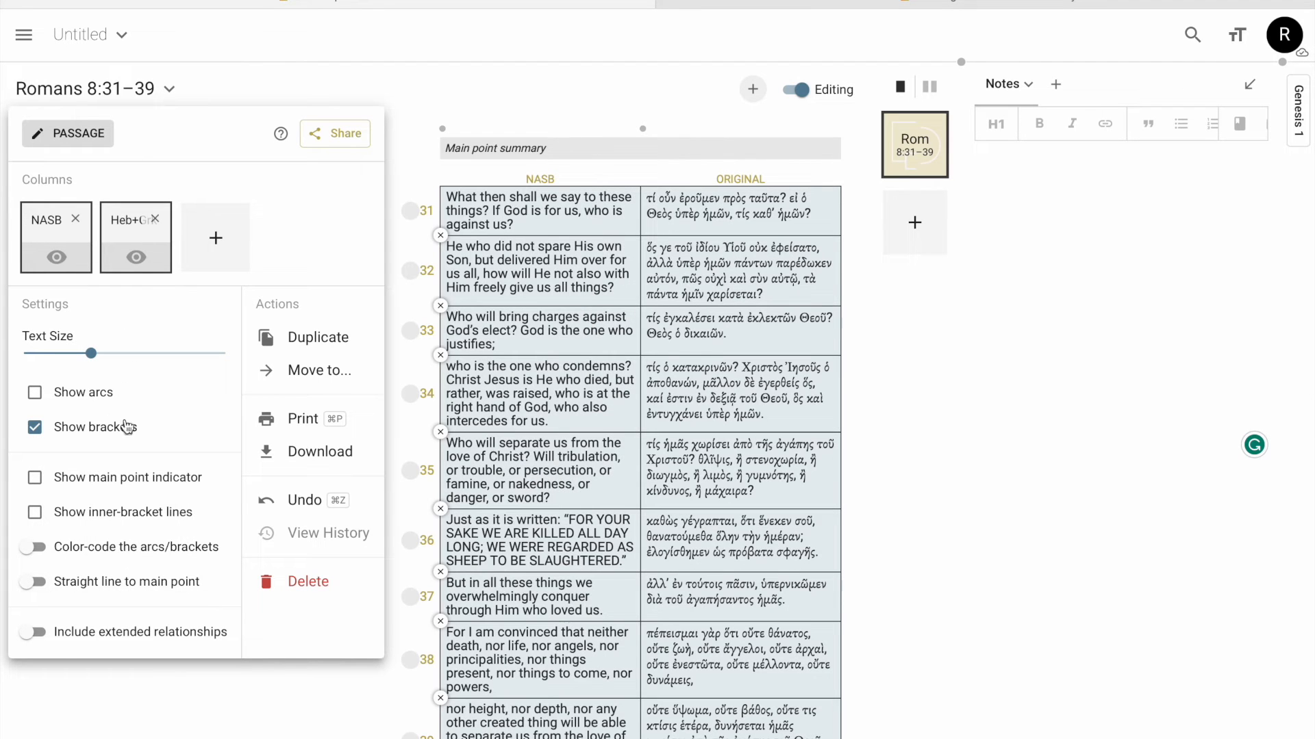
pyautogui.click(495, 92)
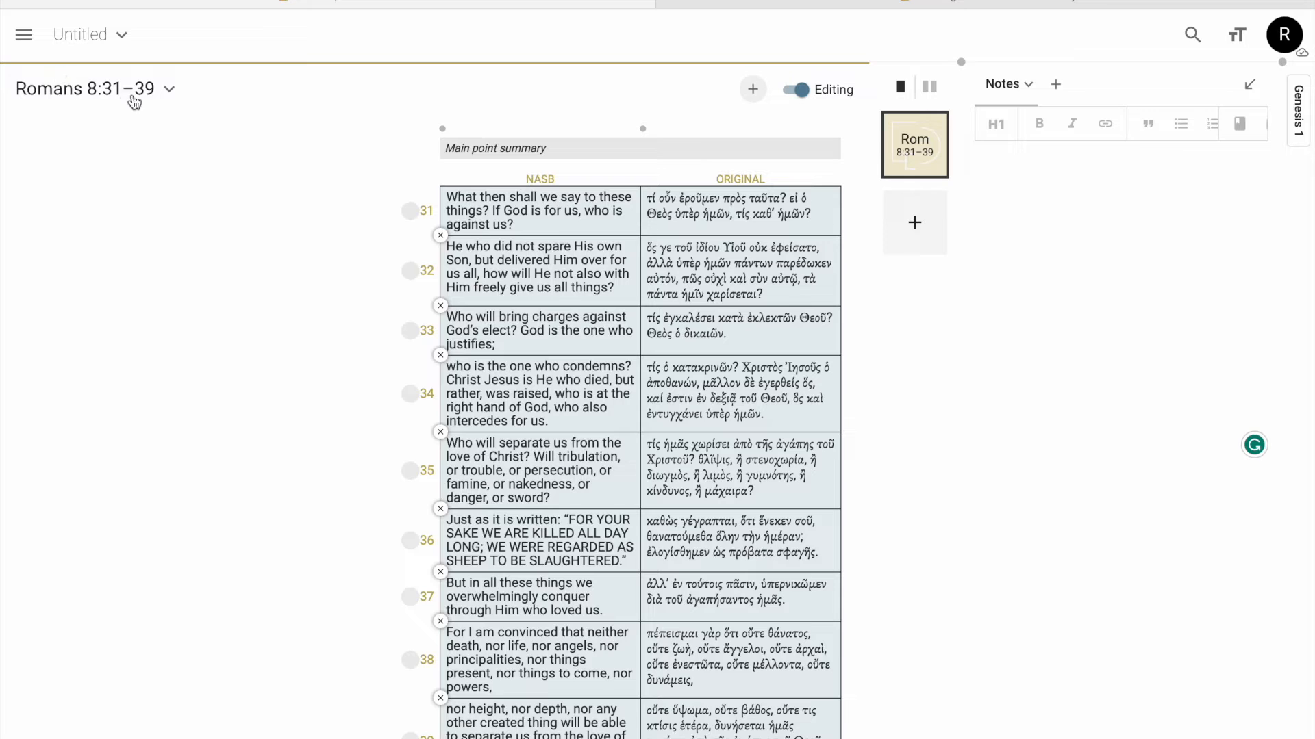
pyautogui.click(169, 94)
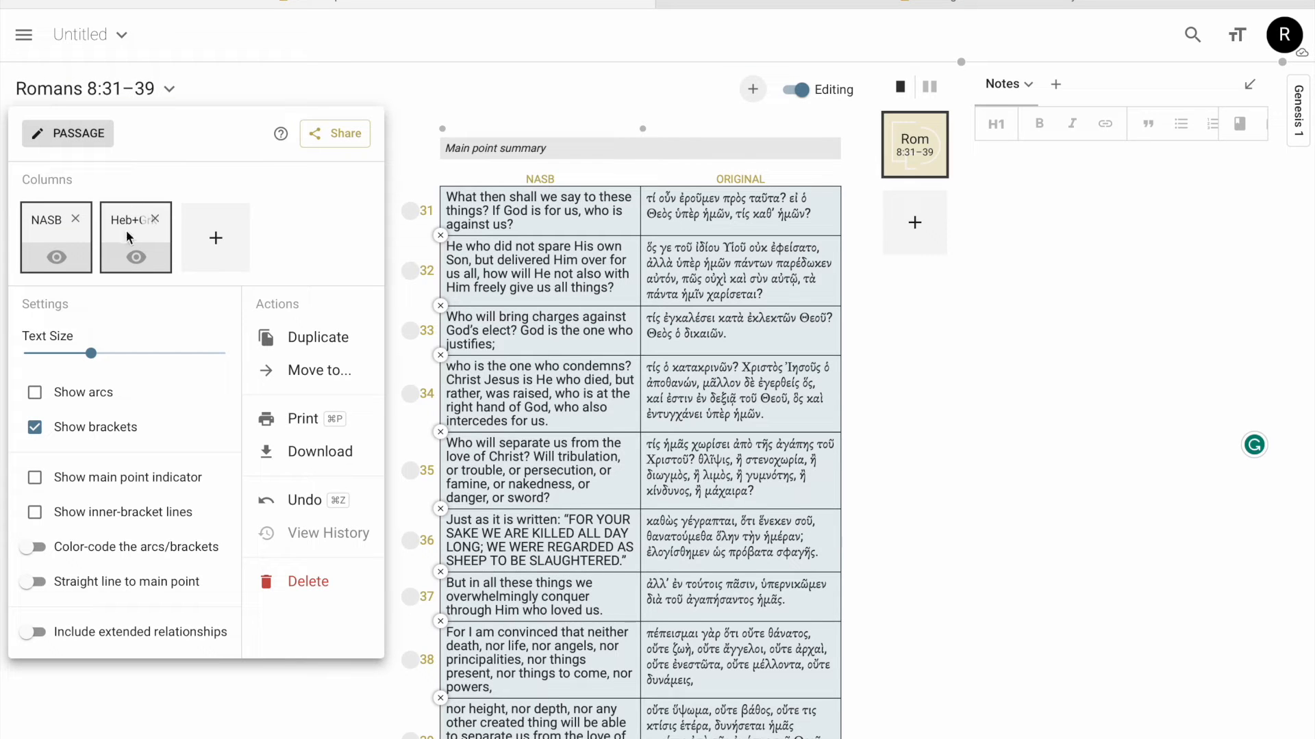
pyautogui.click(155, 221)
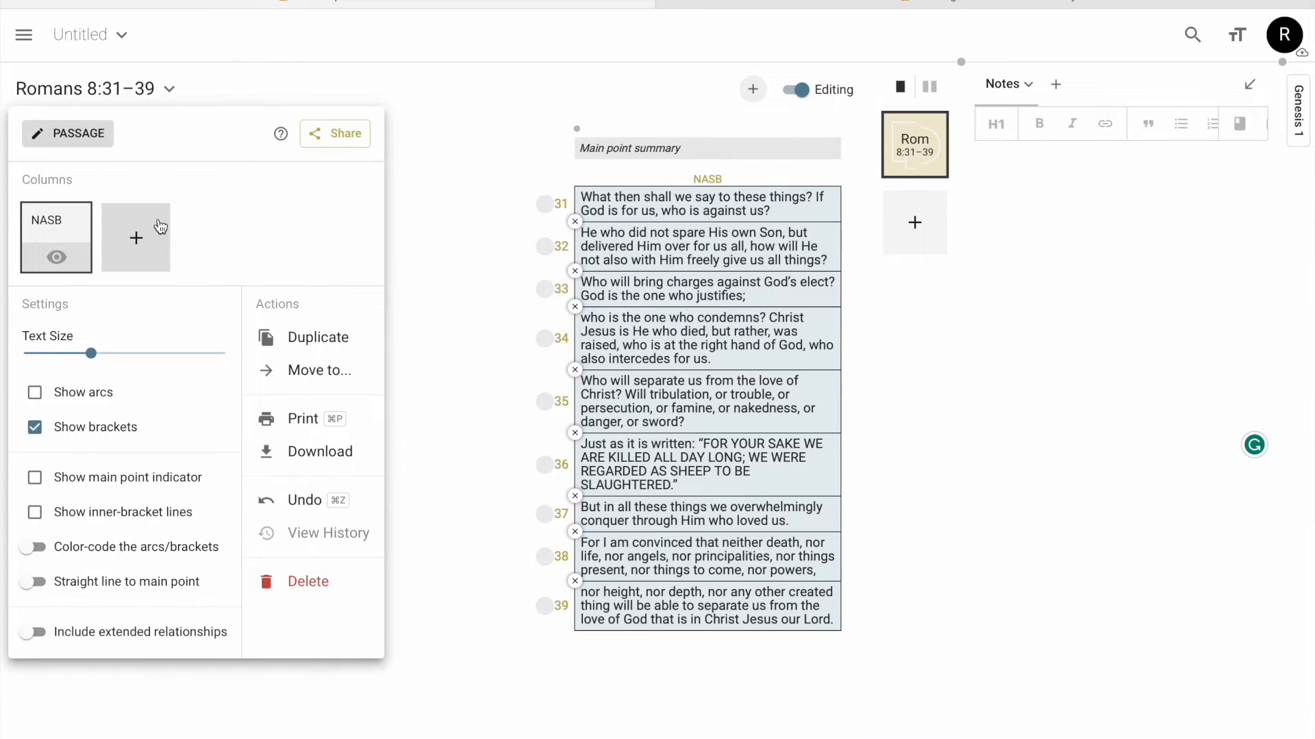
pyautogui.click(458, 100)
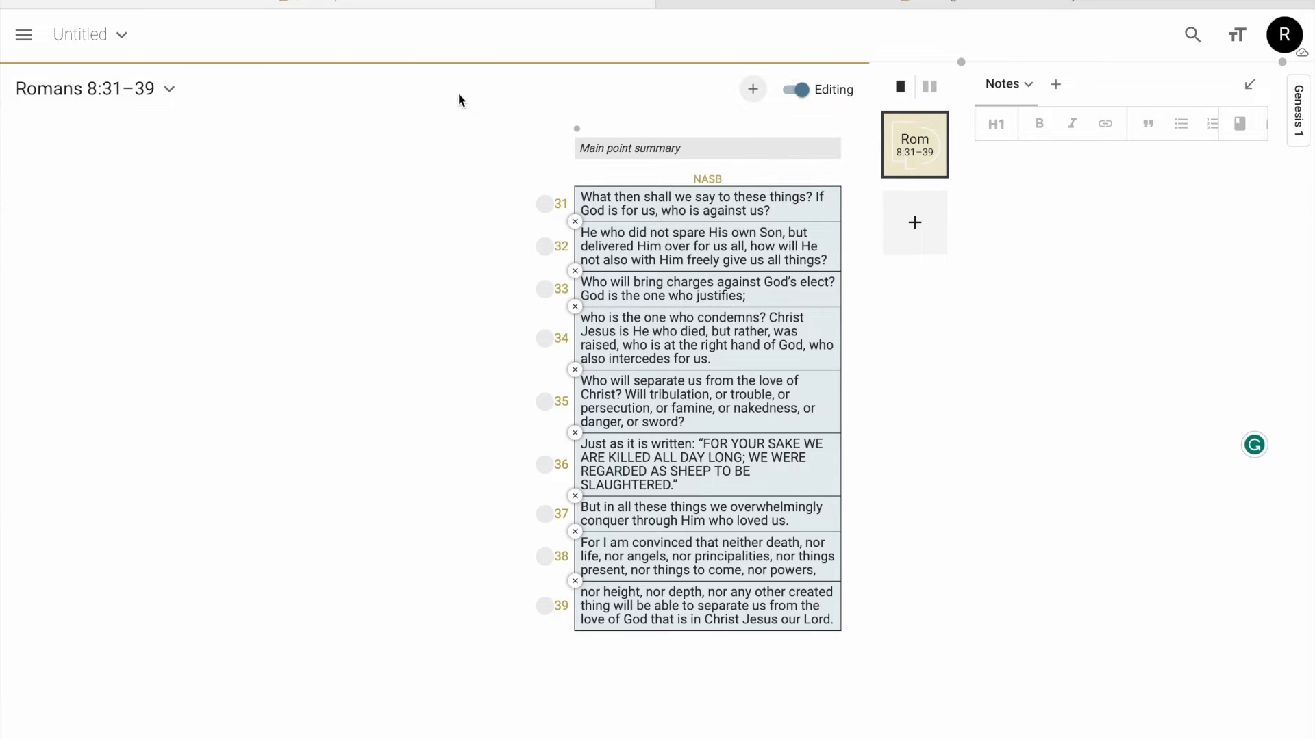
# - Name the project "Romans 8:31-39 - " followed by the author's full name
pyautogui.click(123, 35)
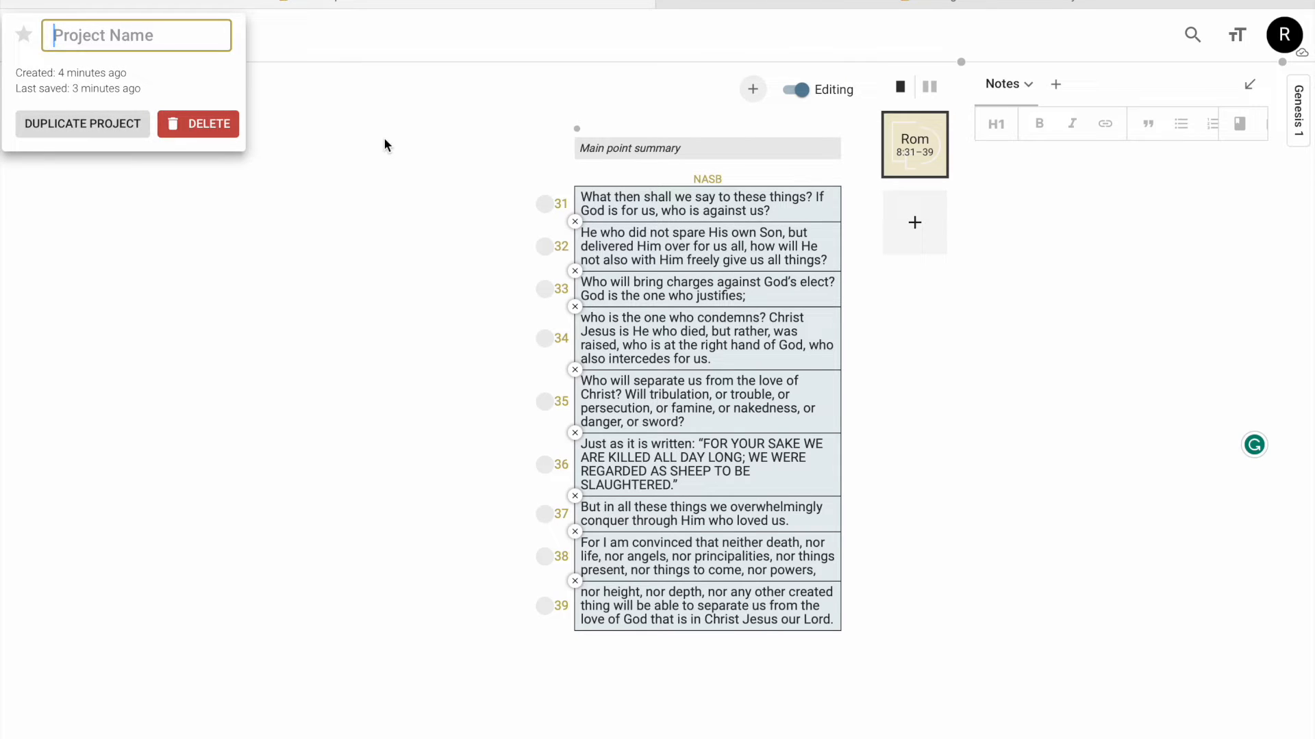
pyautogui.write('Romans 8')
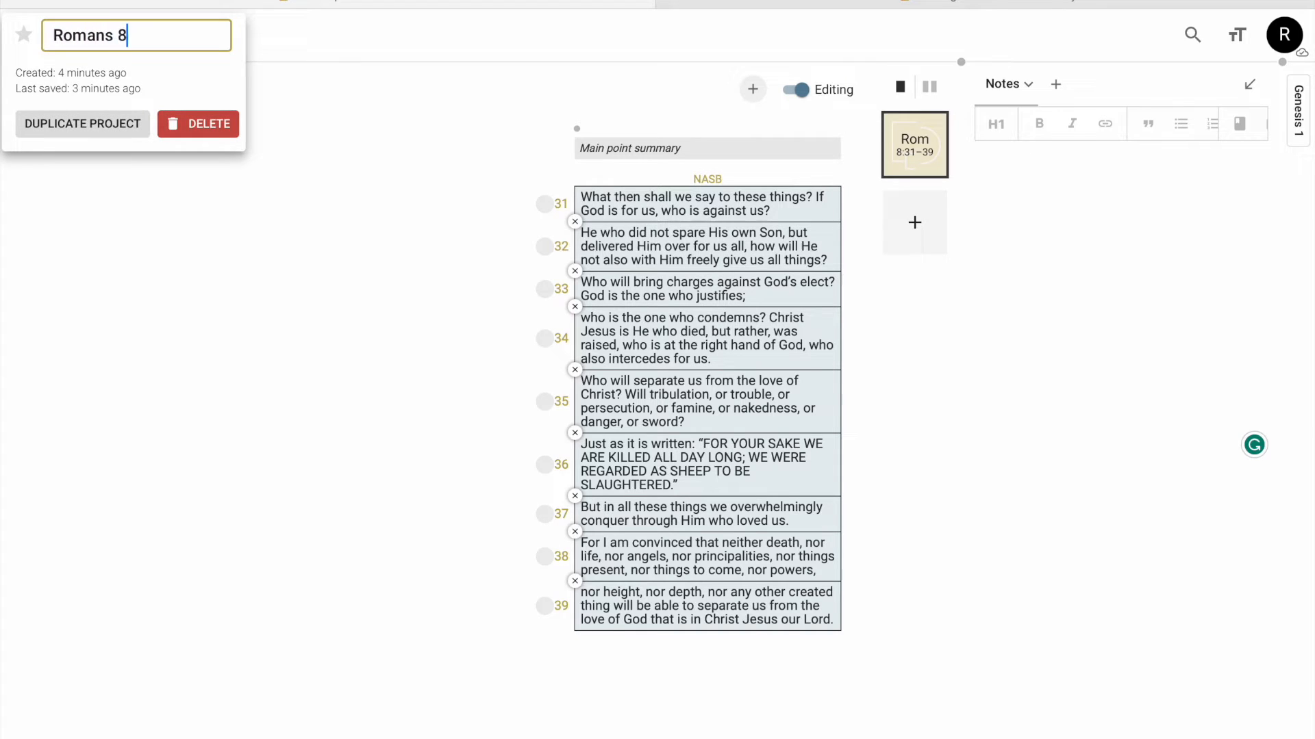
pyautogui.write(':31-39 - Ray Umphrey')
pyautogui.press('Return')
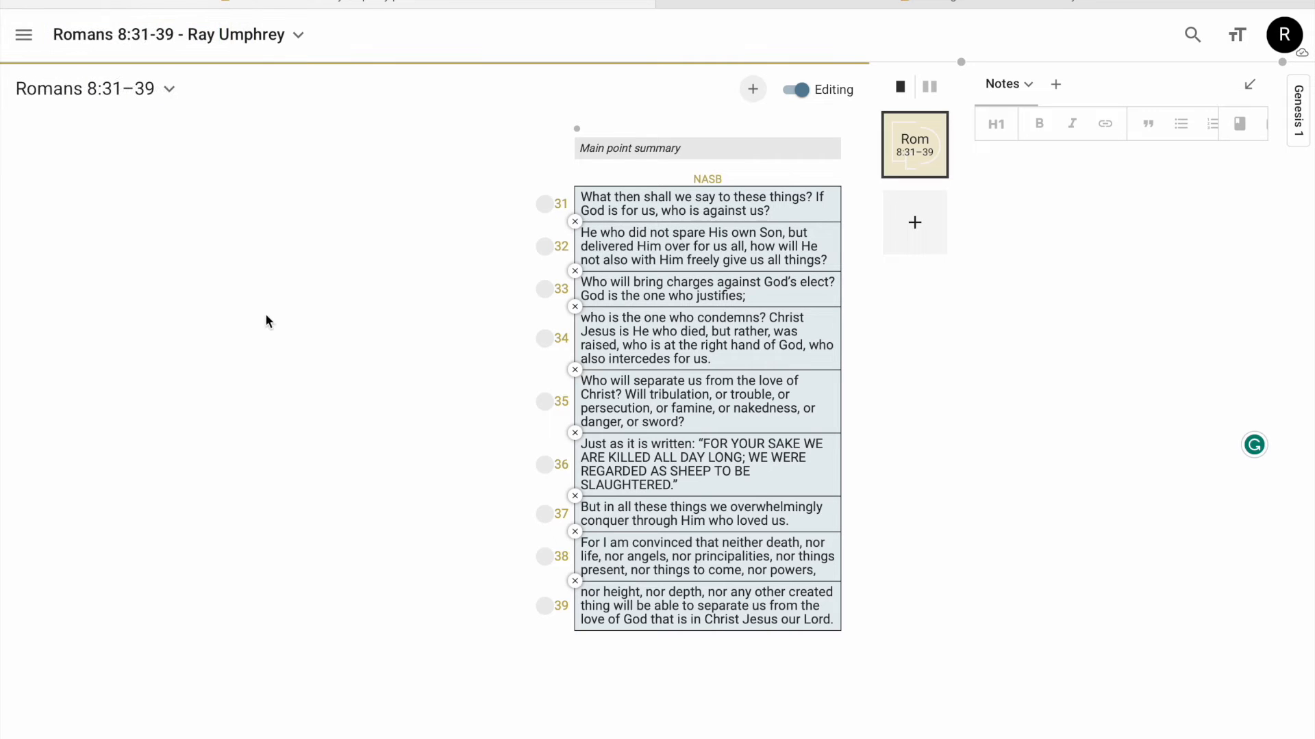
# - Replace the whole project name with "God is For Us"
pyautogui.click(227, 32)
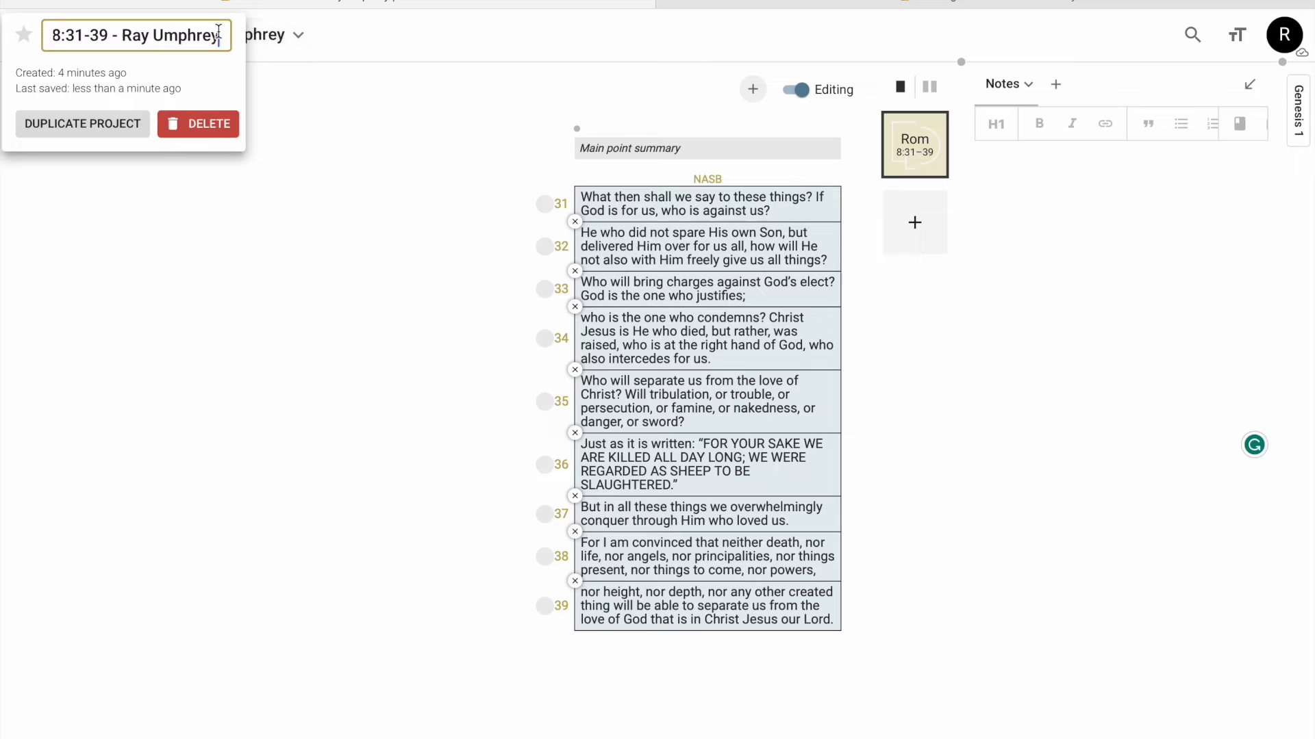
pyautogui.hotkey('ctrl', 'a')
pyautogui.press('BackSpace')
pyautogui.write('God')
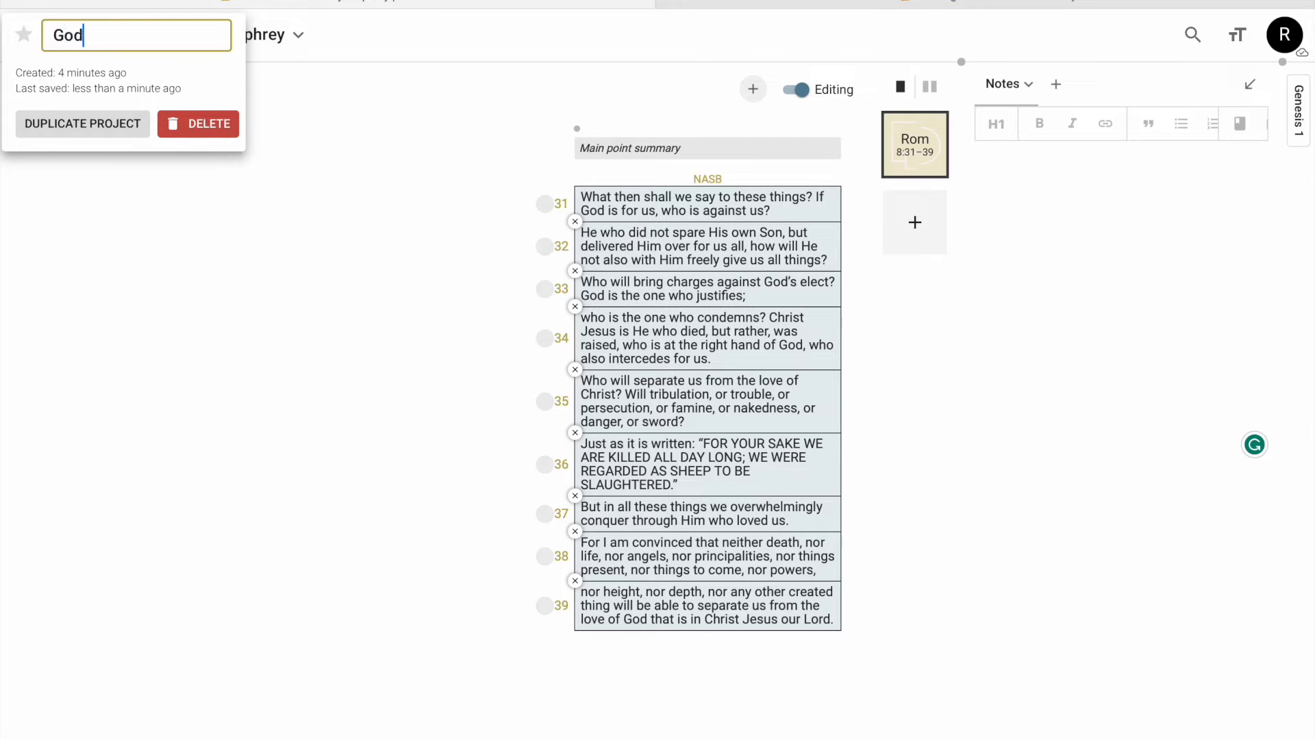
pyautogui.write(' is For Us')
pyautogui.press('Return')
pyautogui.click(677, 146)
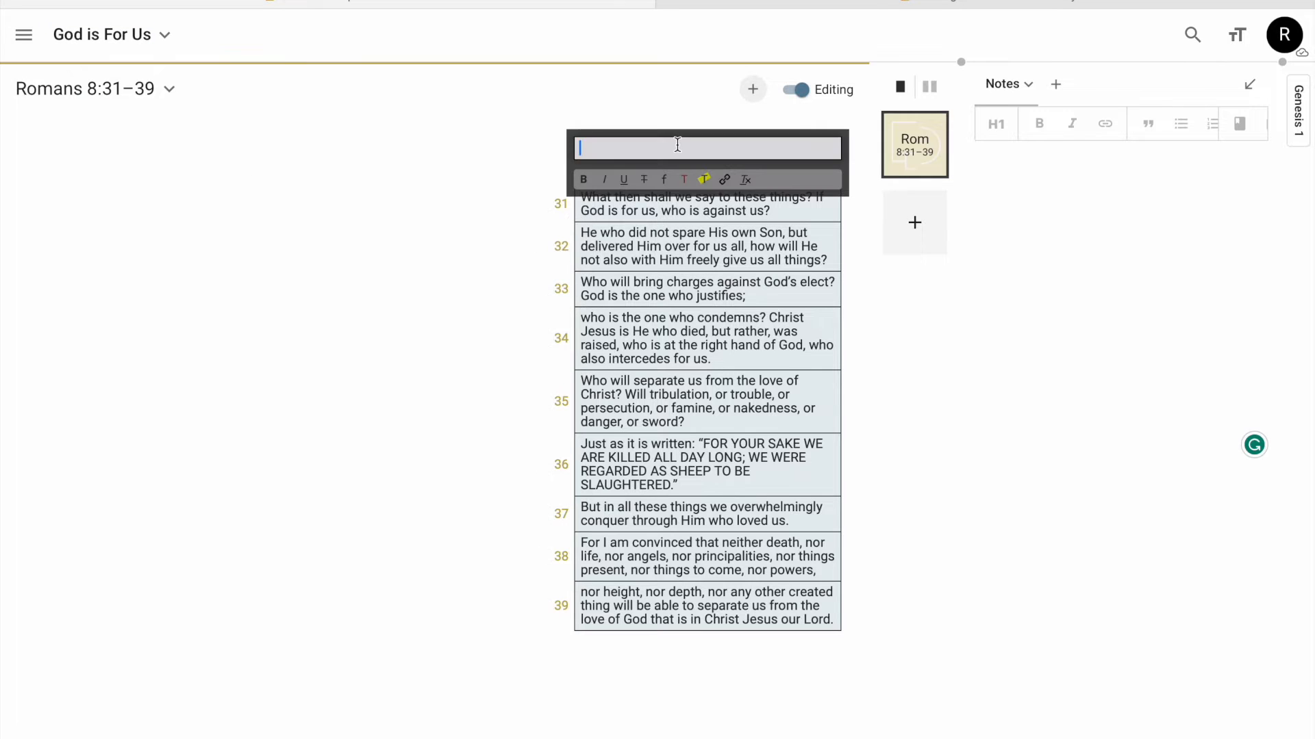
pyautogui.click(427, 203)
pyautogui.click(663, 145)
pyautogui.click(397, 184)
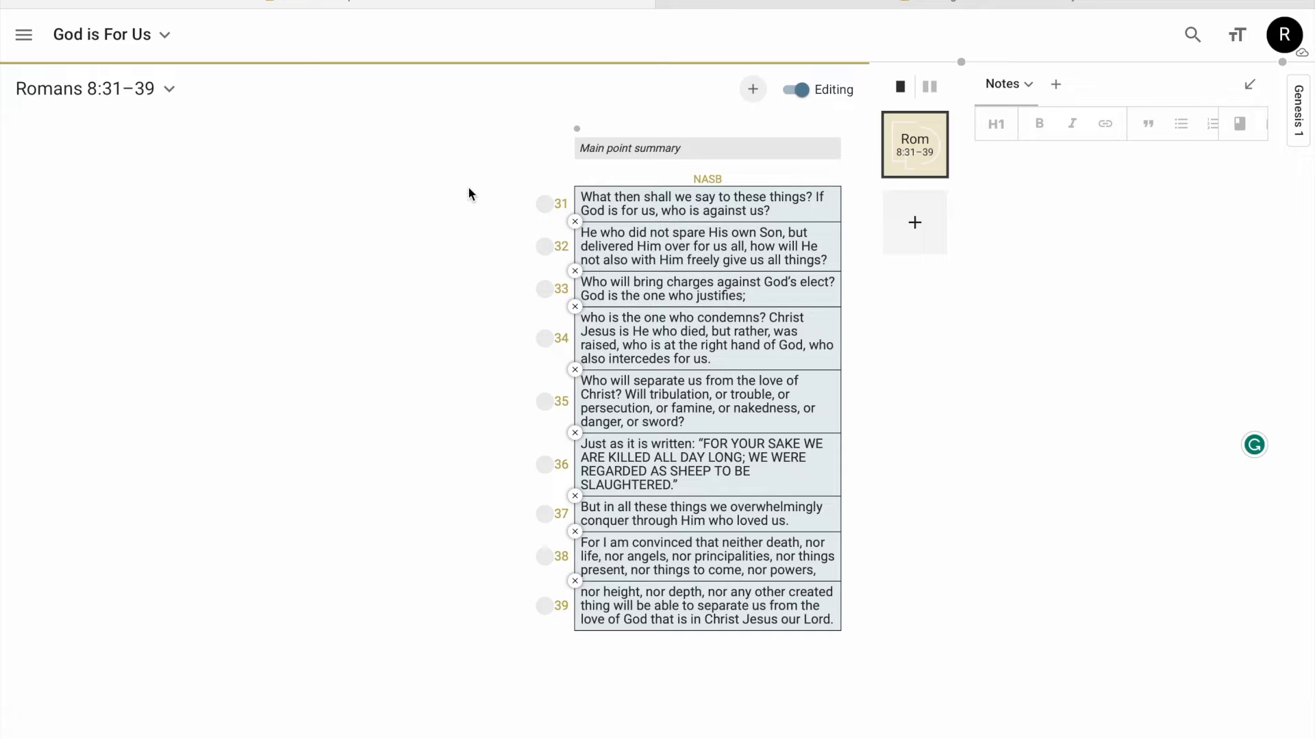
# - Write "1. Divide the Passage" as the first line of the project's notes
pyautogui.click(1100, 223)
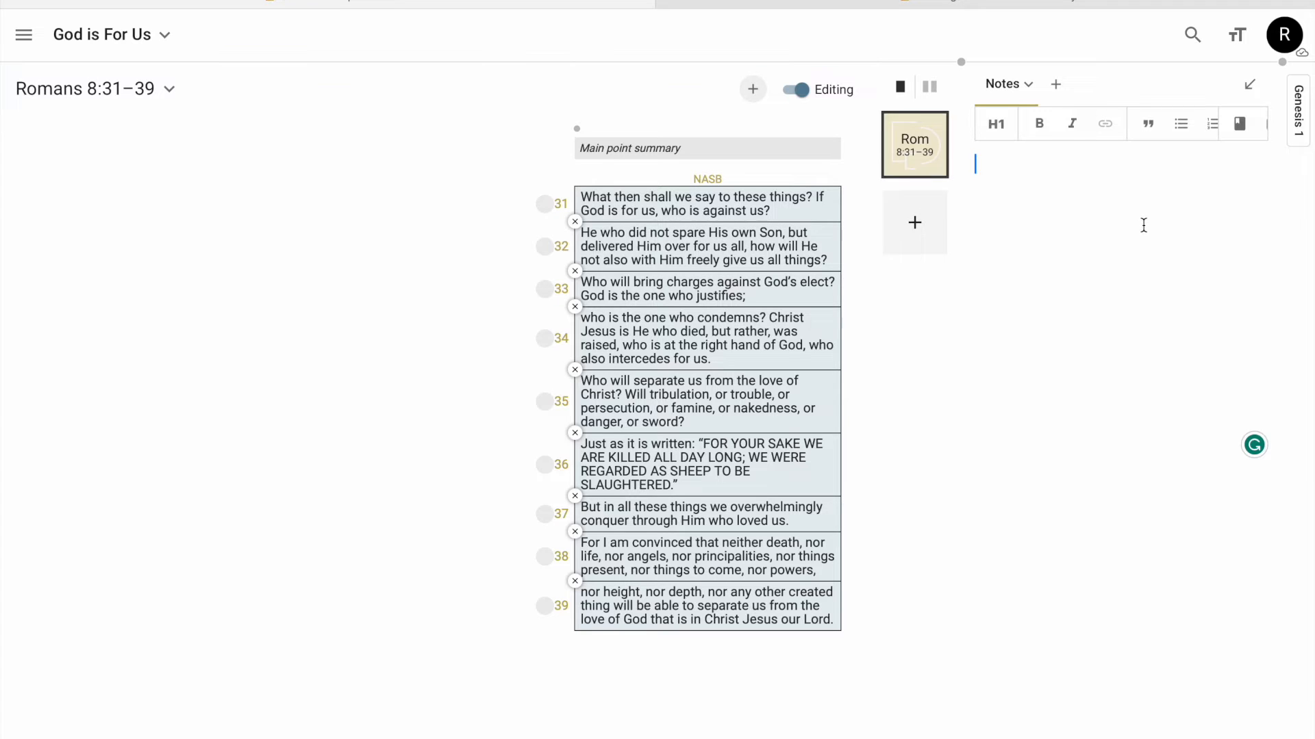
pyautogui.write('1. Divide the Passage')
pyautogui.press('Return')
pyautogui.press('Return')
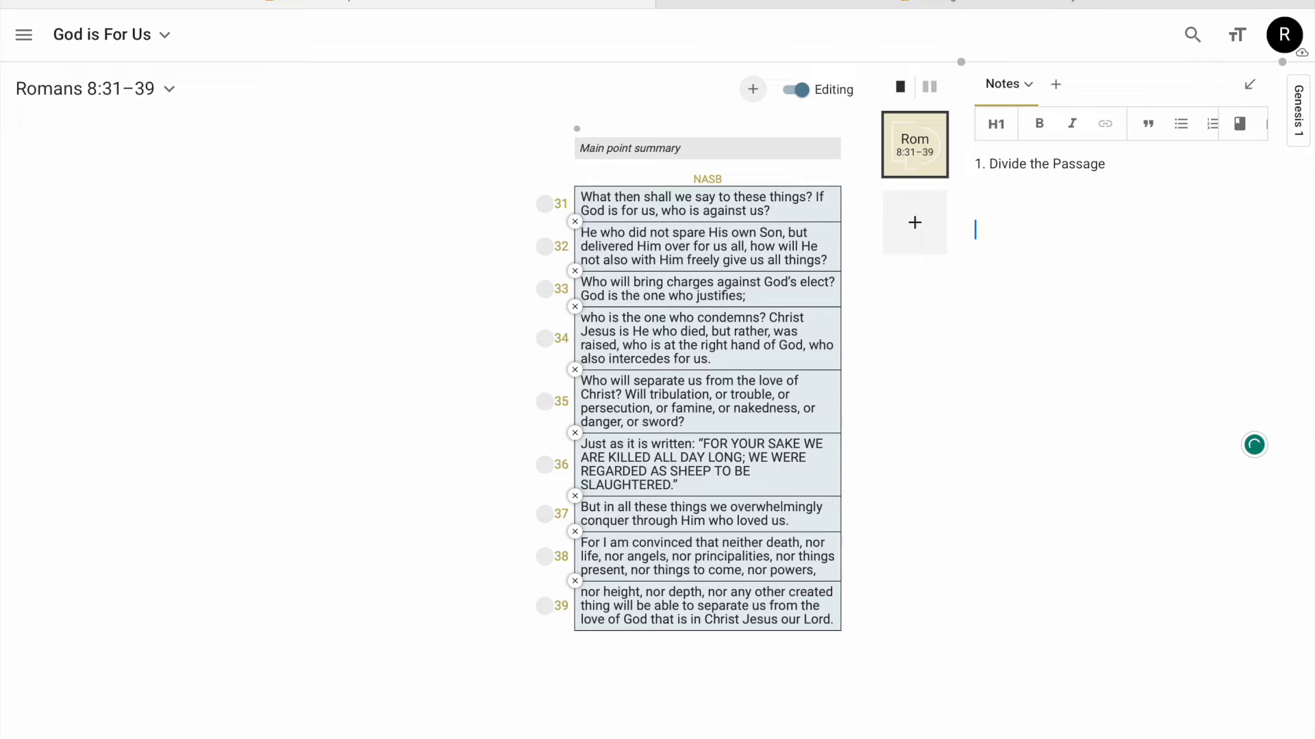
pyautogui.press('BackSpace')
pyautogui.click(421, 285)
# - Divide verse 31 after "these things?", verse 32 after "His own Son," and "for us all,", and verse 33 after "God's elect?"
pyautogui.click(823, 199)
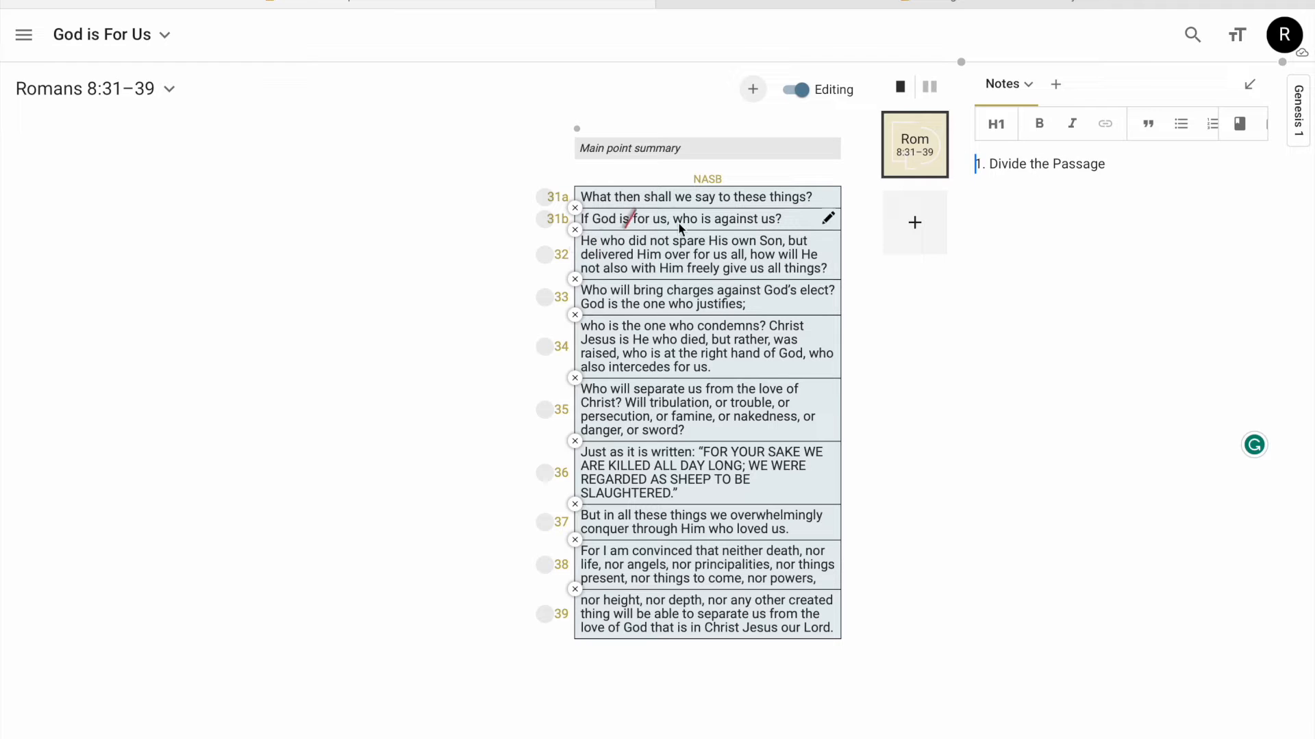
pyautogui.click(795, 241)
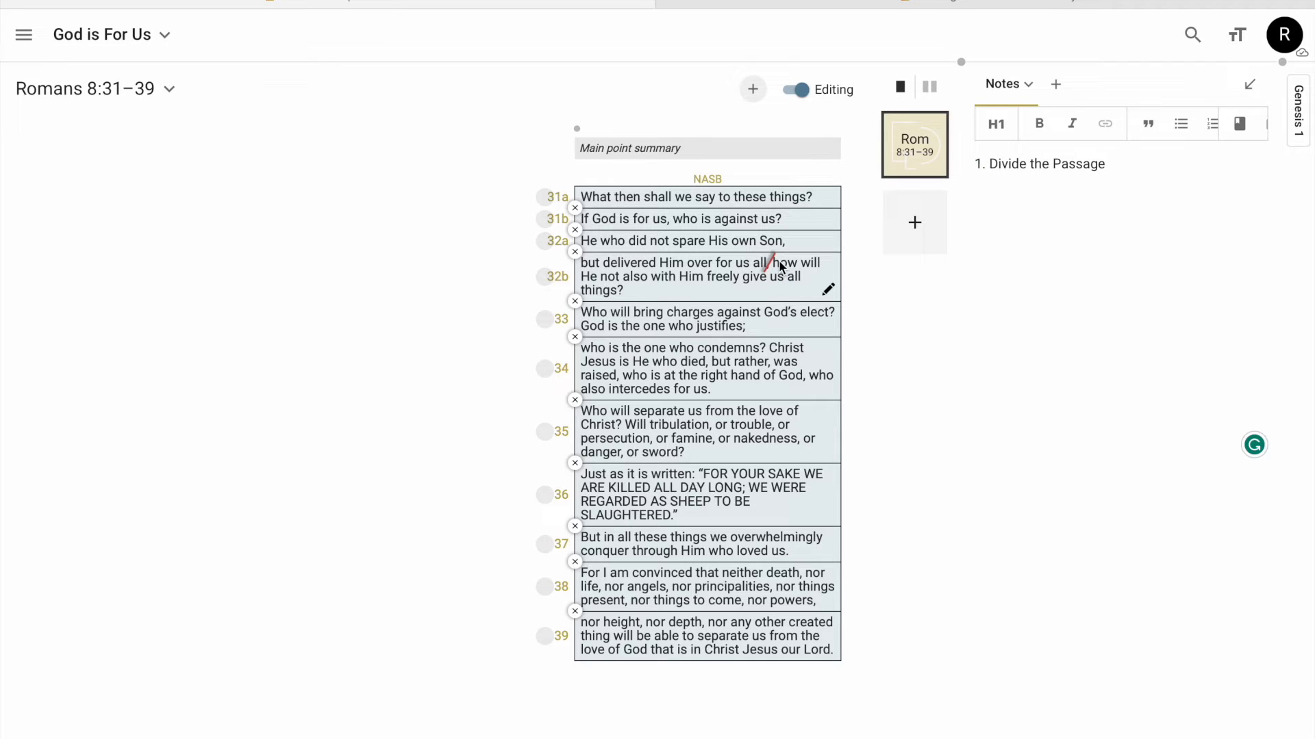
pyautogui.click(780, 264)
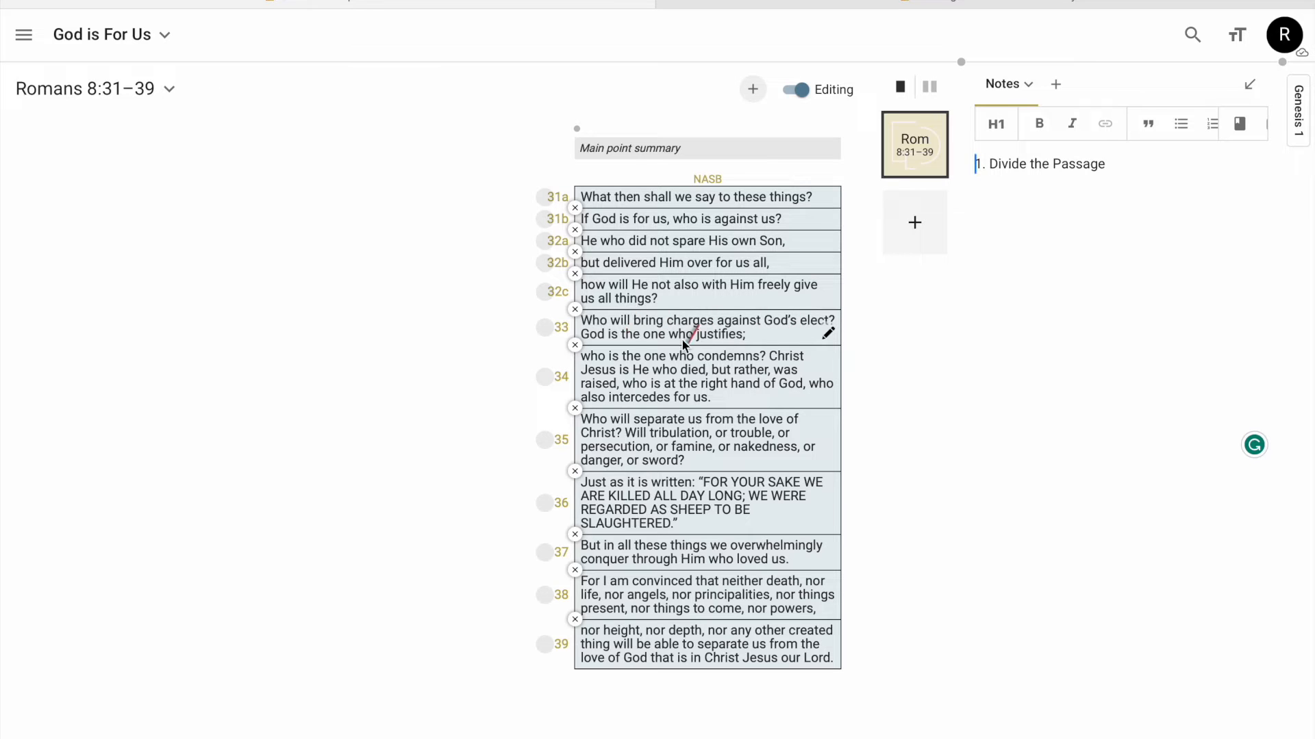
pyautogui.click(586, 336)
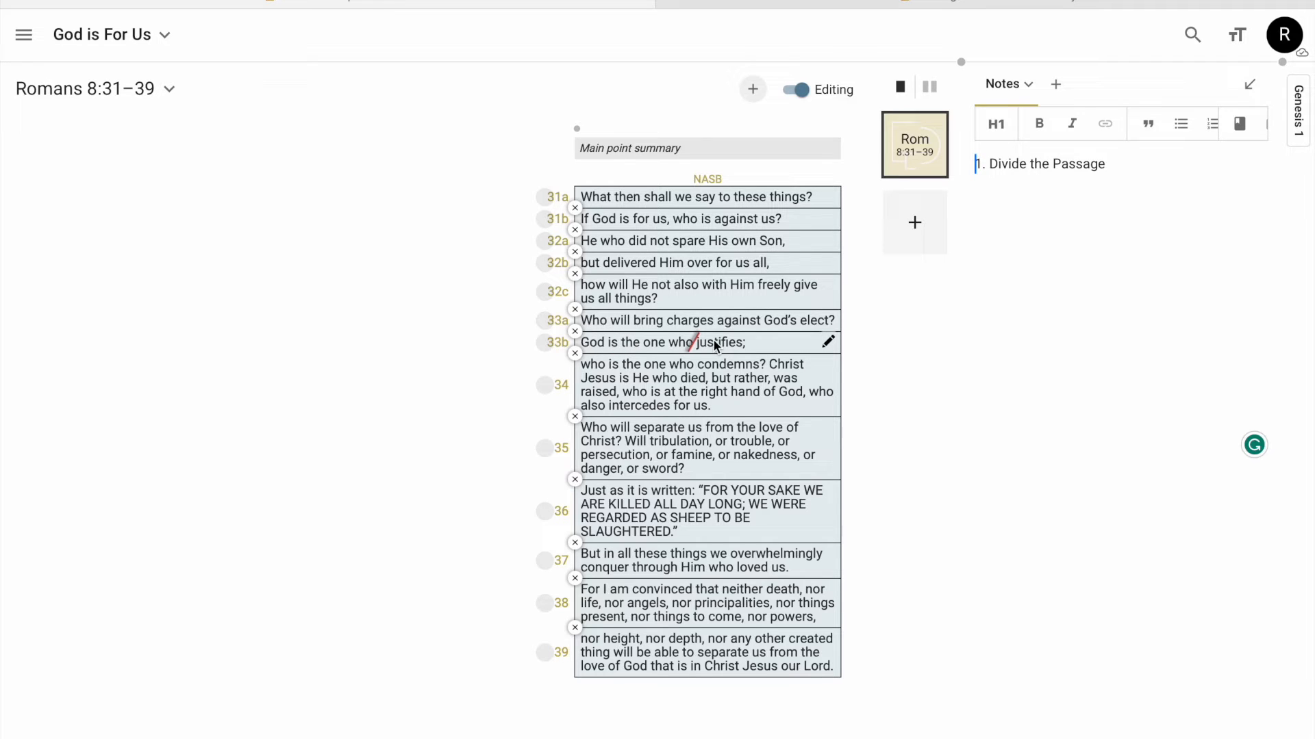
# - Divide verse 34 into five propositions, splitting after "condemns?", "died,", "was raised," and "right hand of God,"
pyautogui.click(768, 365)
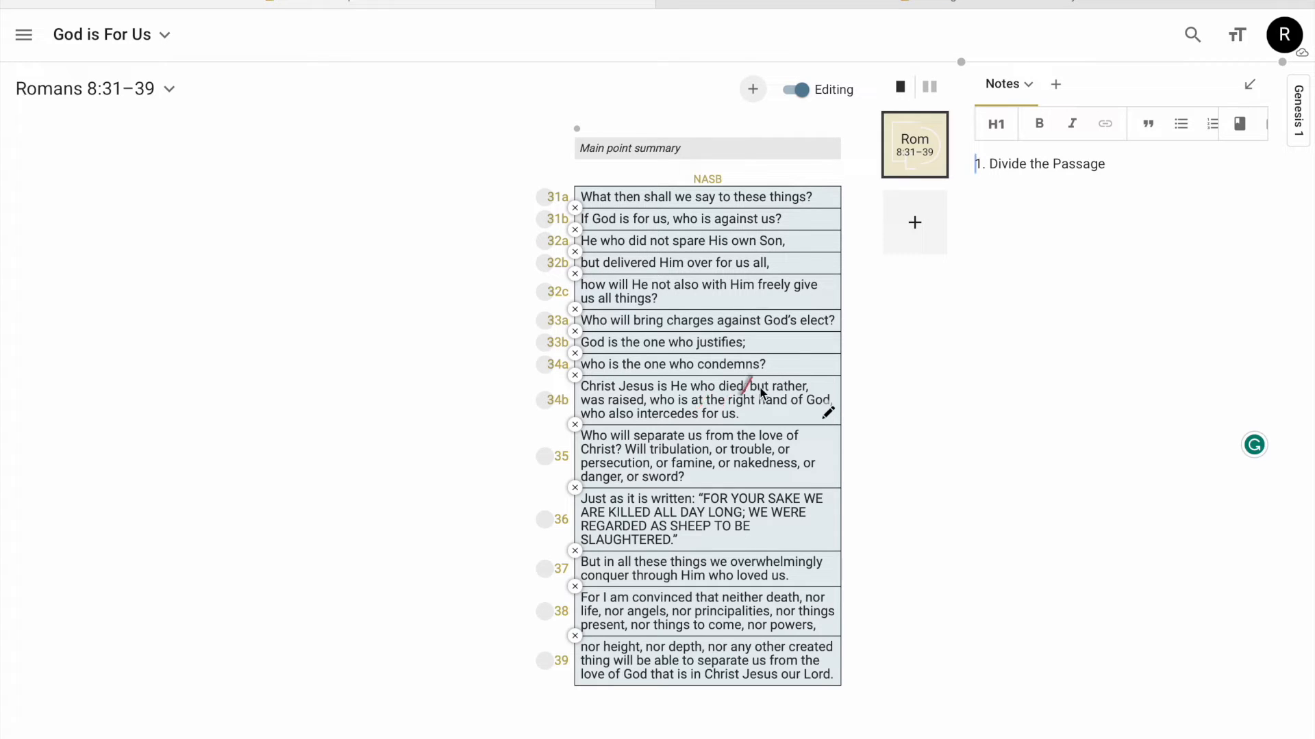
pyautogui.click(760, 390)
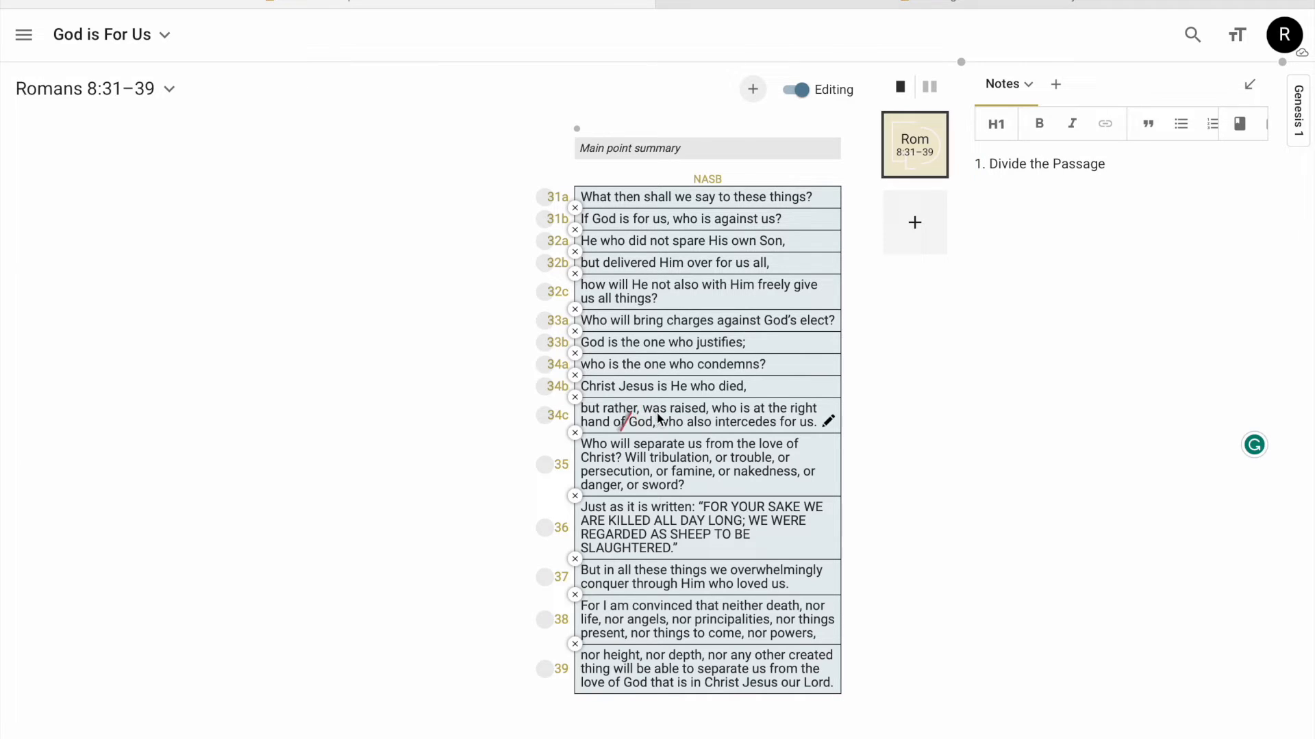
pyautogui.click(717, 407)
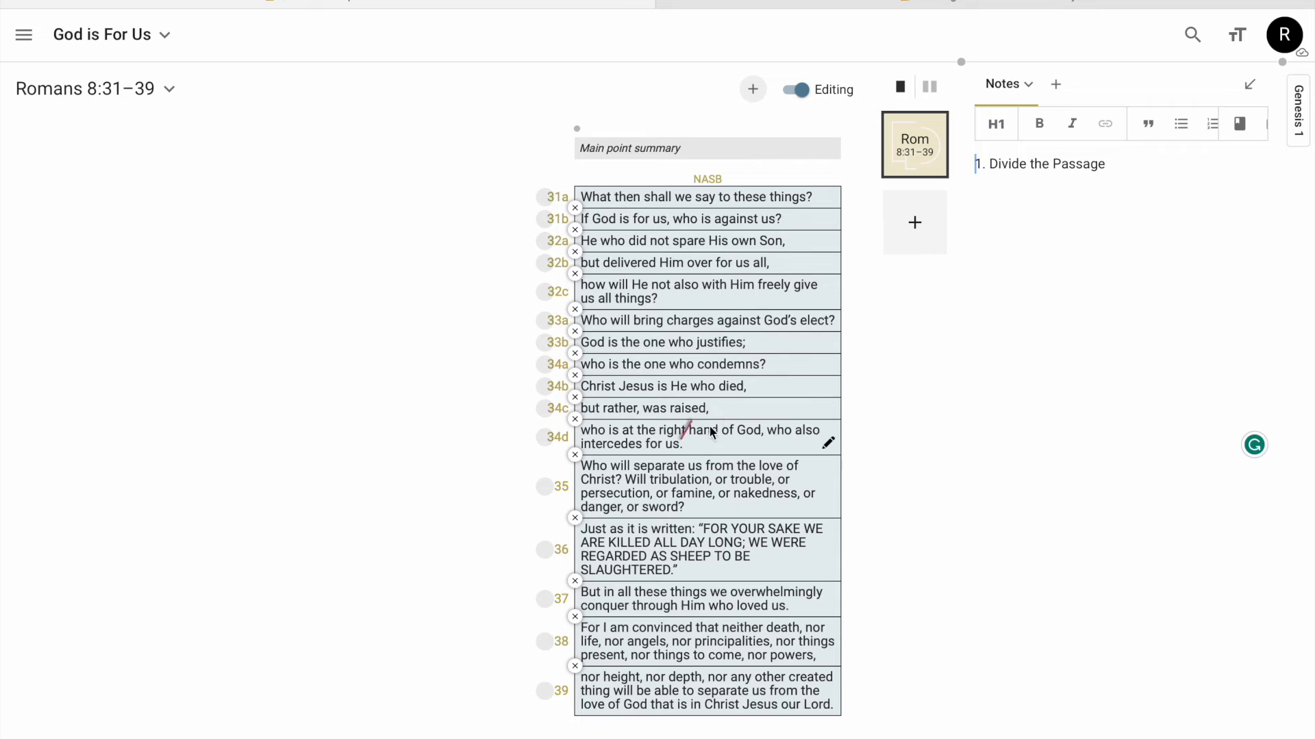
pyautogui.click(776, 436)
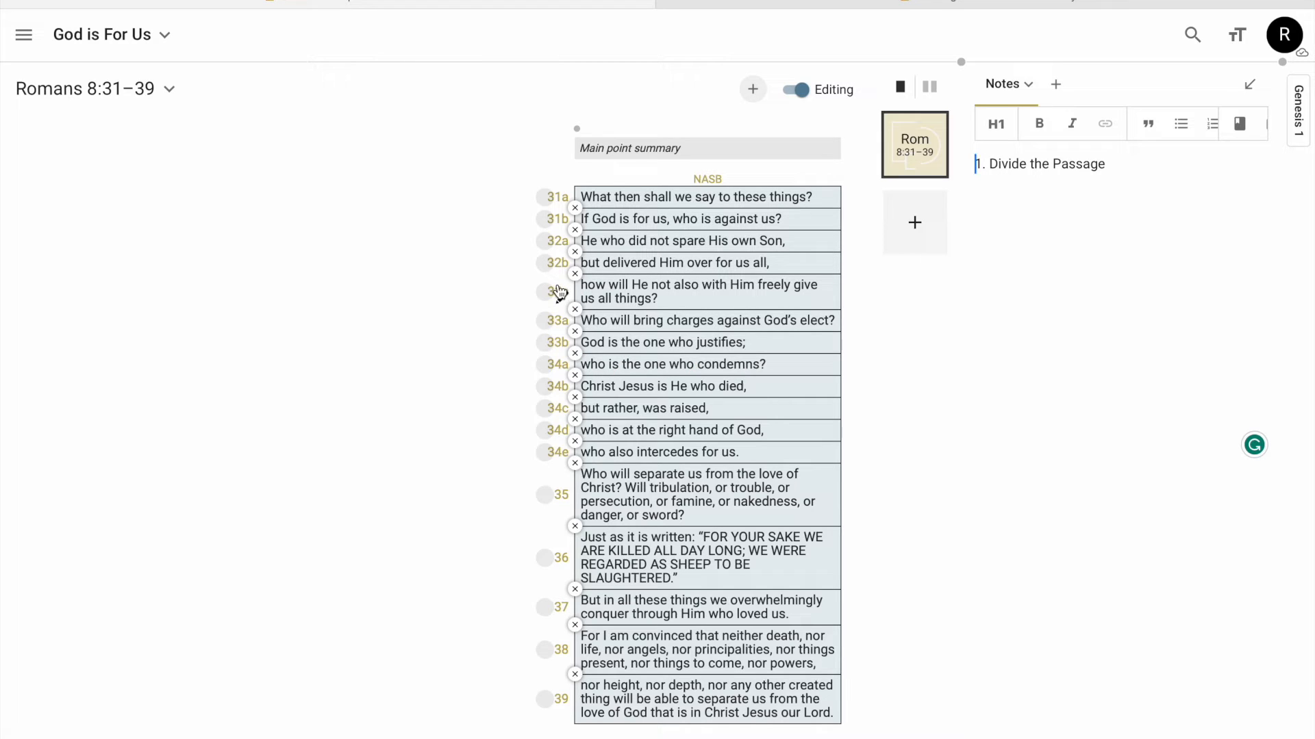
# - Bracket 32a and 32b together and label their relationship Negative-Positive
pyautogui.moveTo(551, 252); pyautogui.dragTo(551, 267)
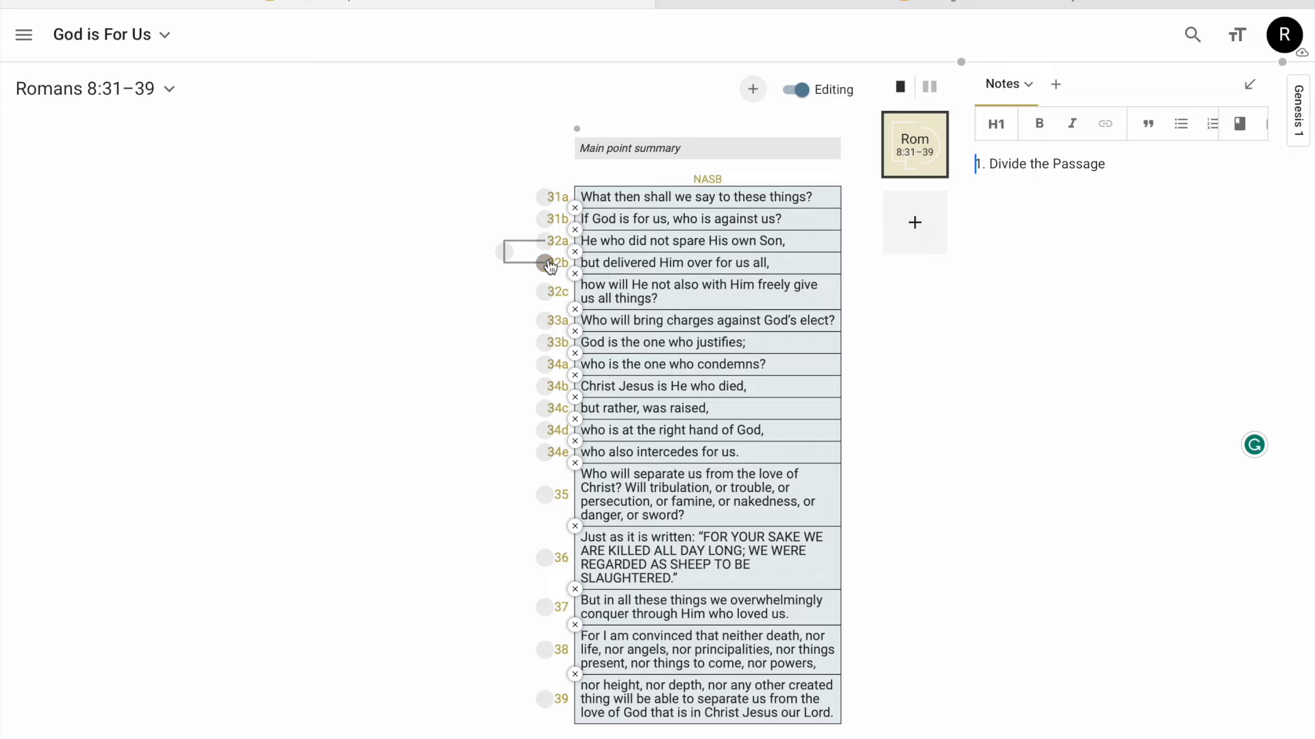
pyautogui.click(528, 255)
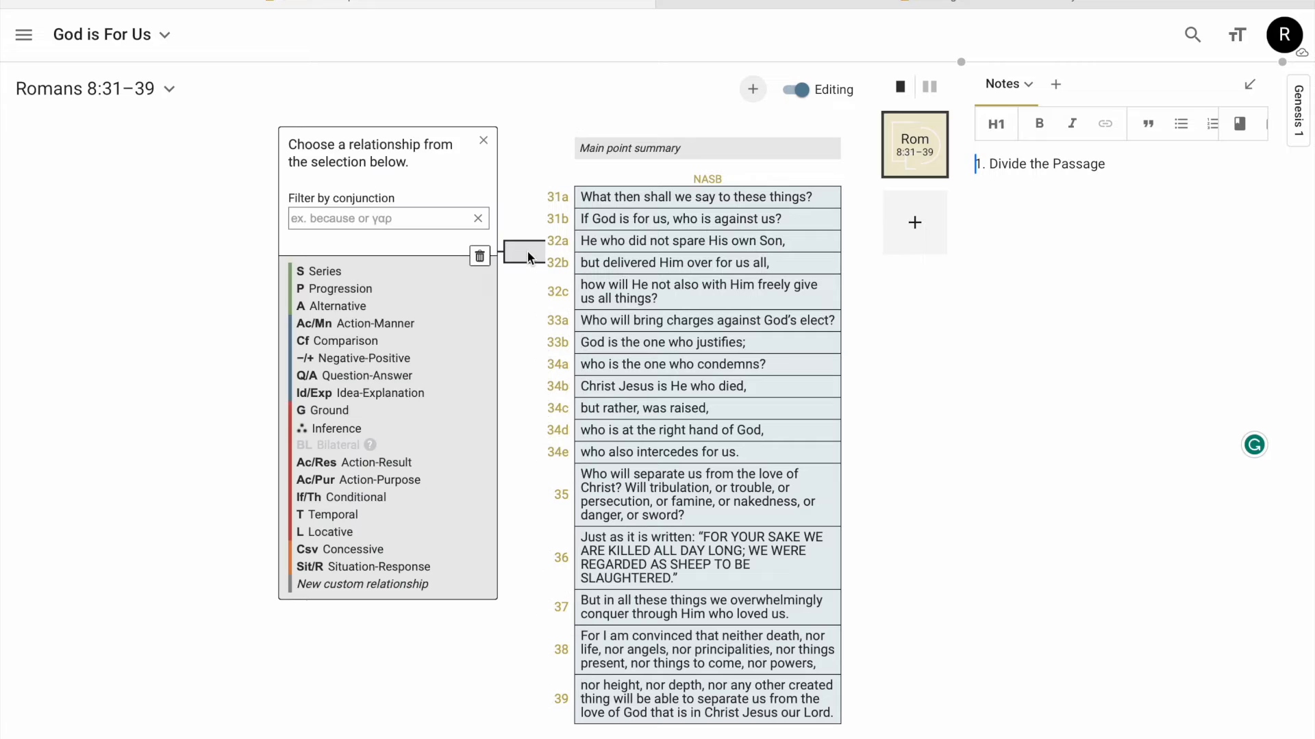
pyautogui.click(370, 362)
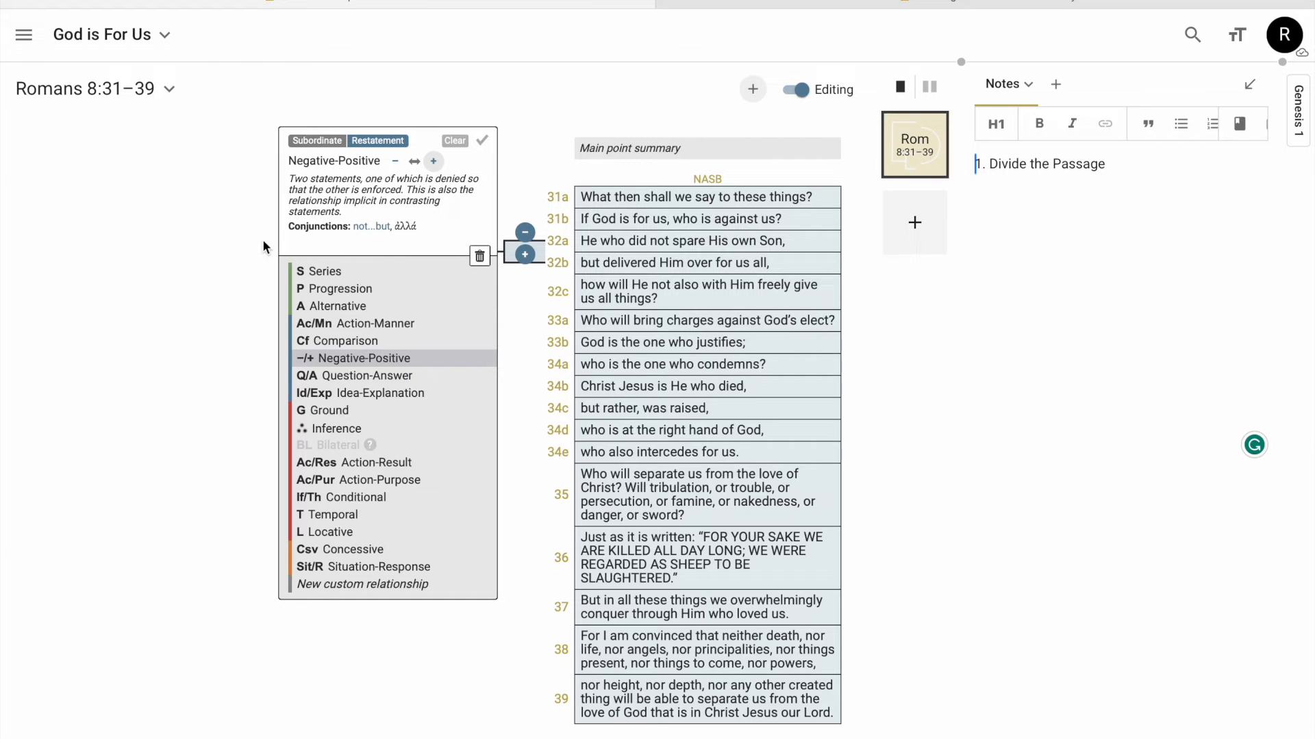
pyautogui.click(239, 249)
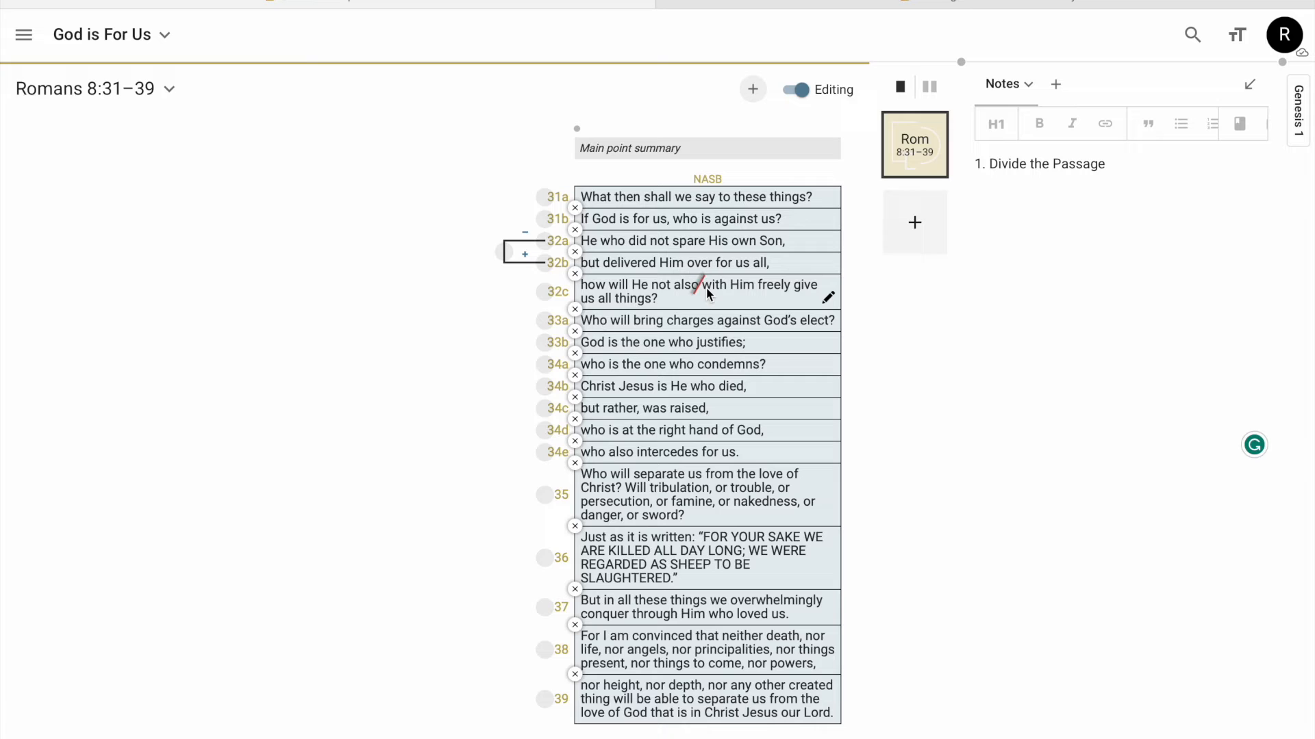
# - Bracket the 32a–32b pair with 32c and label the relationship Inference
pyautogui.click(504, 252)
pyautogui.click(543, 294)
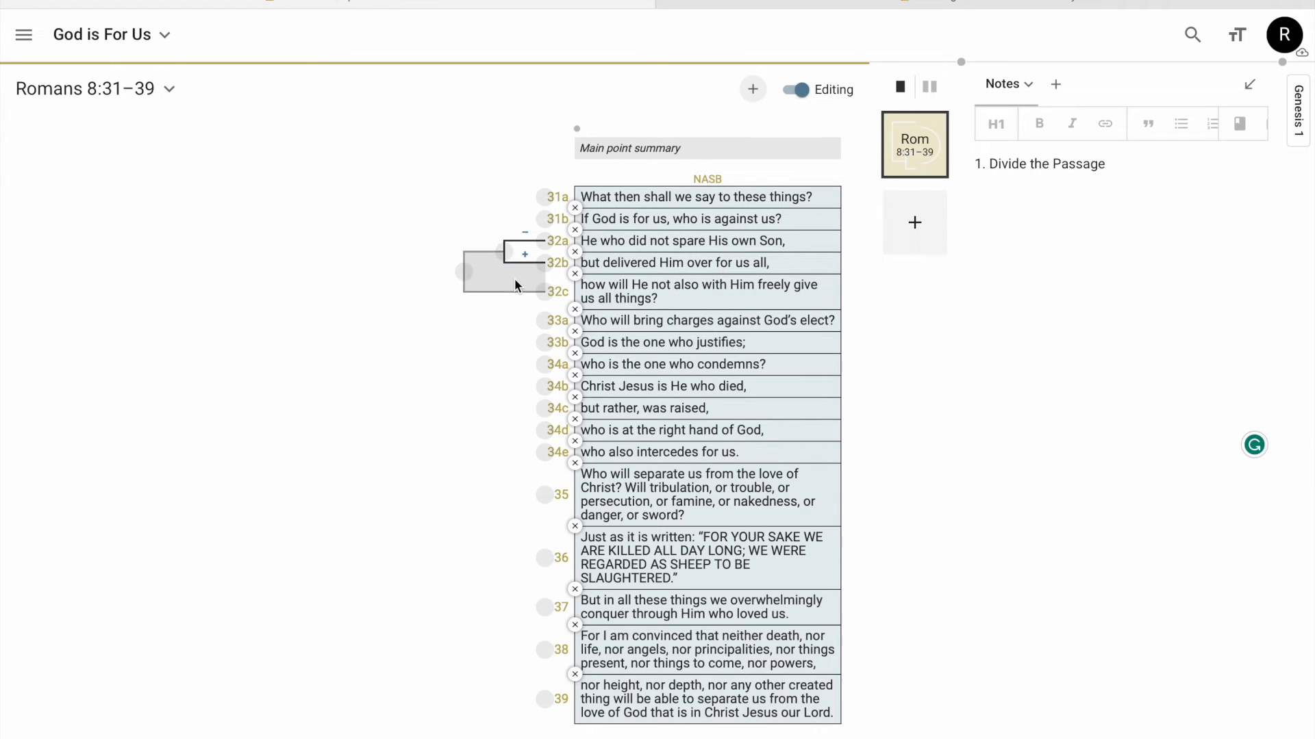
pyautogui.click(514, 278)
pyautogui.click(368, 431)
# - Bracket 31b with the verse 32 group and label the relationship Idea-Explanation
pyautogui.click(543, 222)
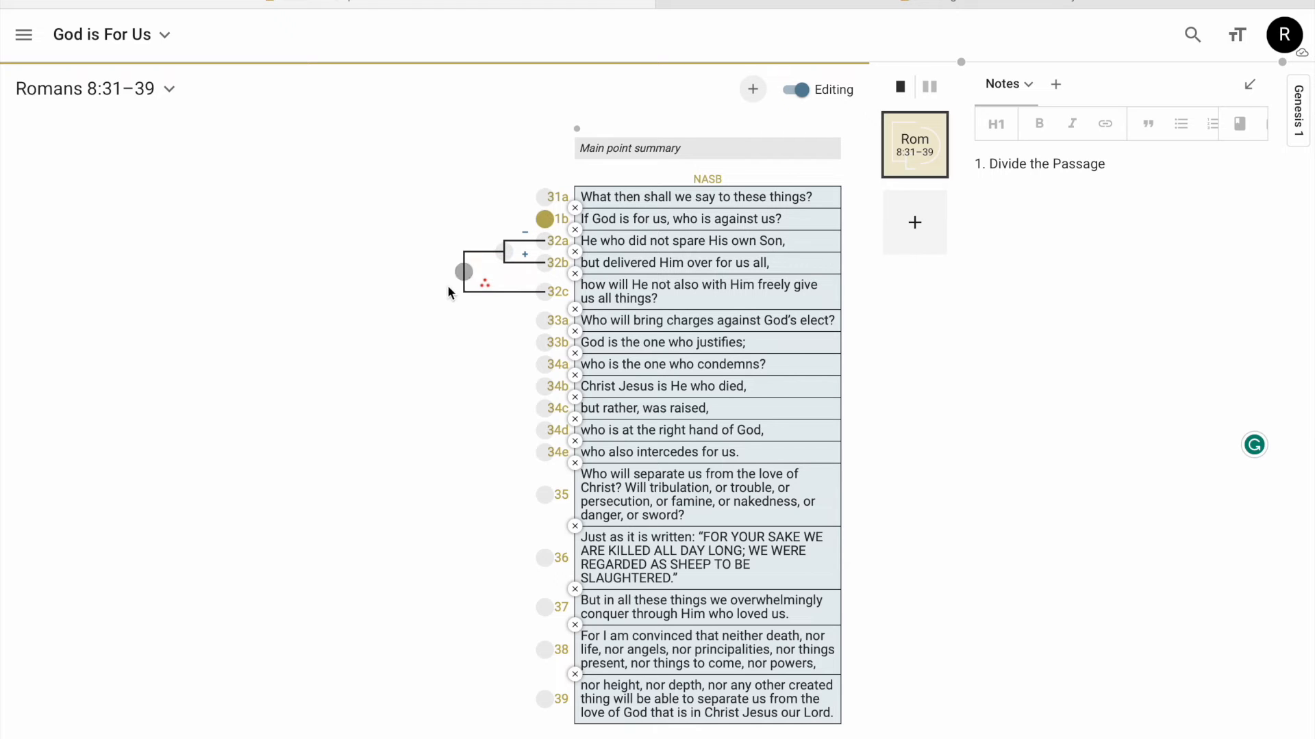
pyautogui.click(463, 272)
pyautogui.click(448, 239)
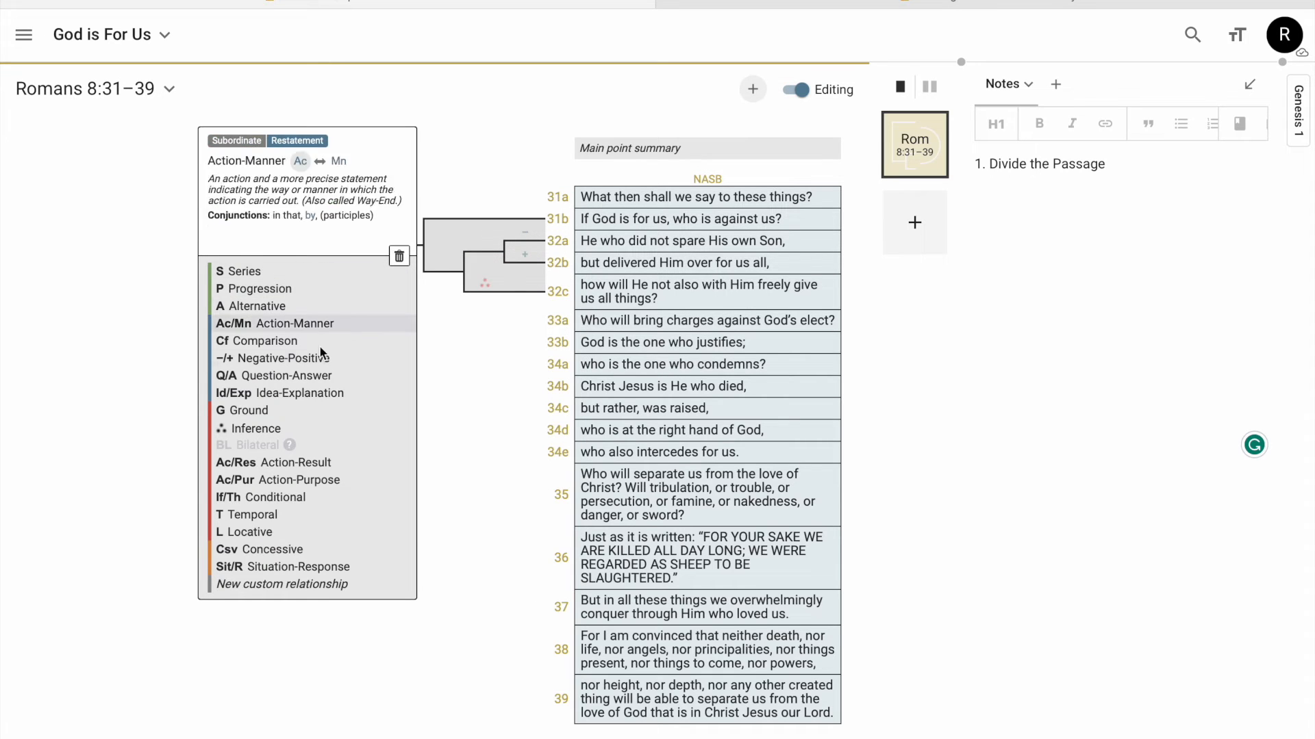
pyautogui.click(288, 393)
pyautogui.click(144, 362)
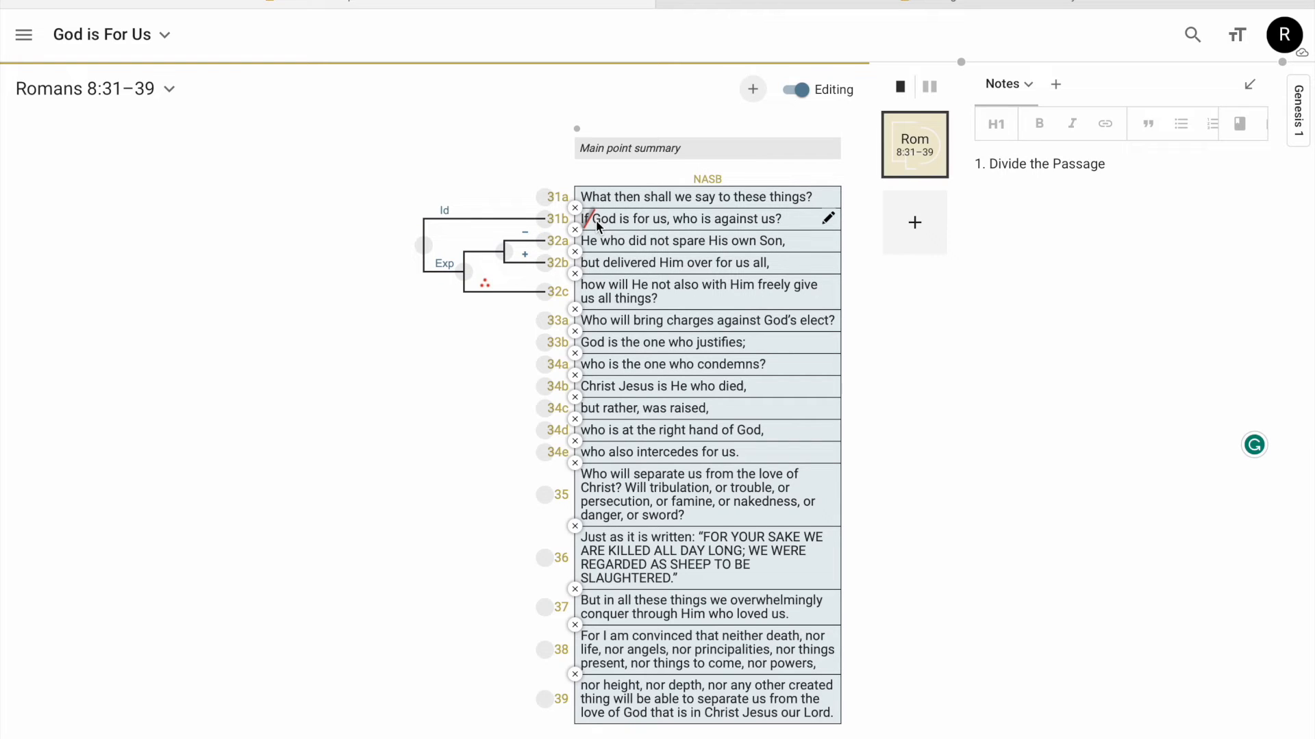
# - Bracket 31a with the 31b–32c group and label the relationship Question-Answer
pyautogui.click(544, 197)
pyautogui.click(430, 234)
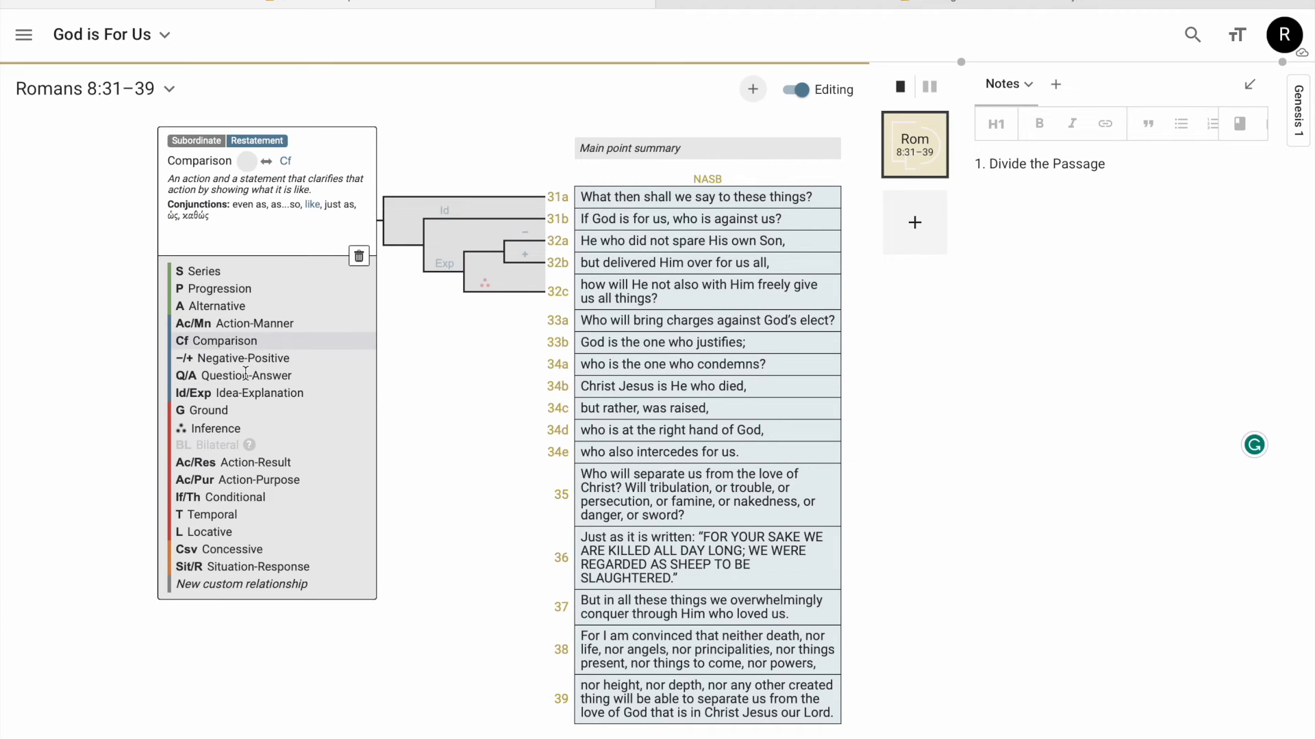
pyautogui.click(245, 375)
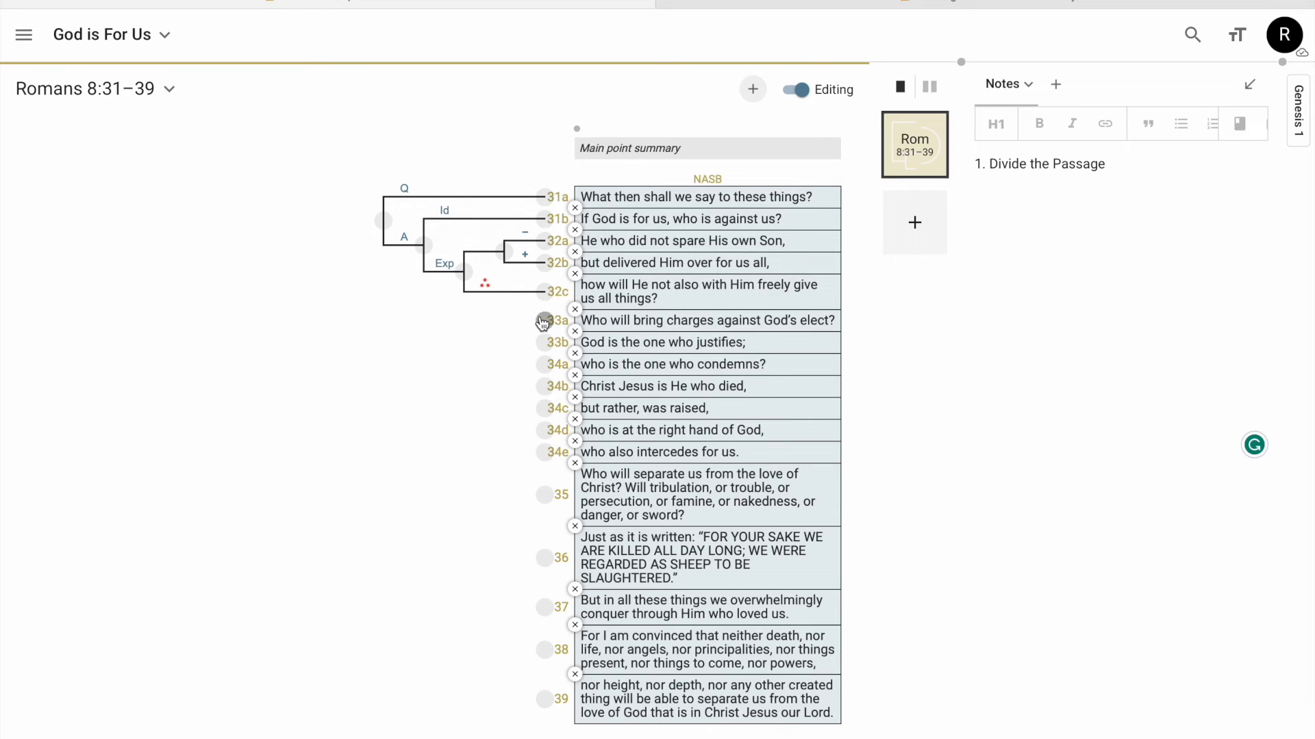
# - Bracket 33a and 33b together and label their relationship Question-Answer
pyautogui.moveTo(542, 322); pyautogui.dragTo(545, 342)
pyautogui.click(524, 331)
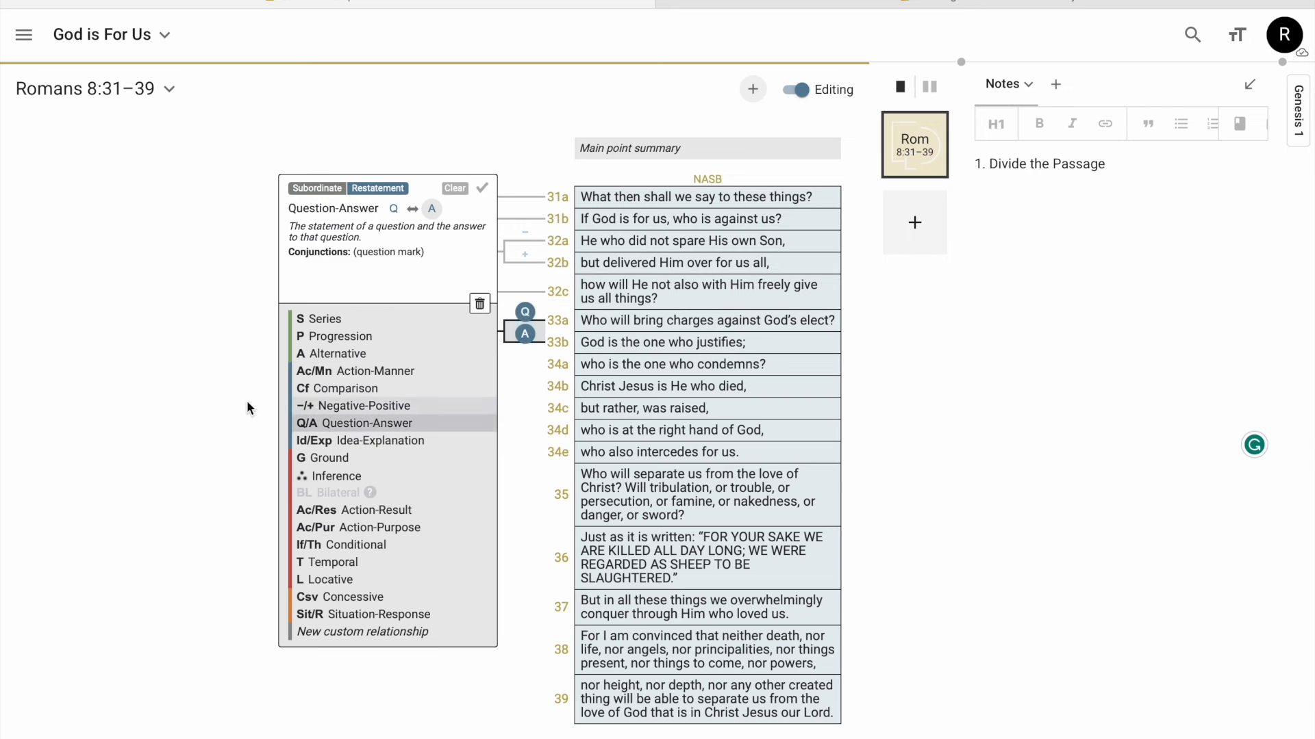
pyautogui.click(370, 423)
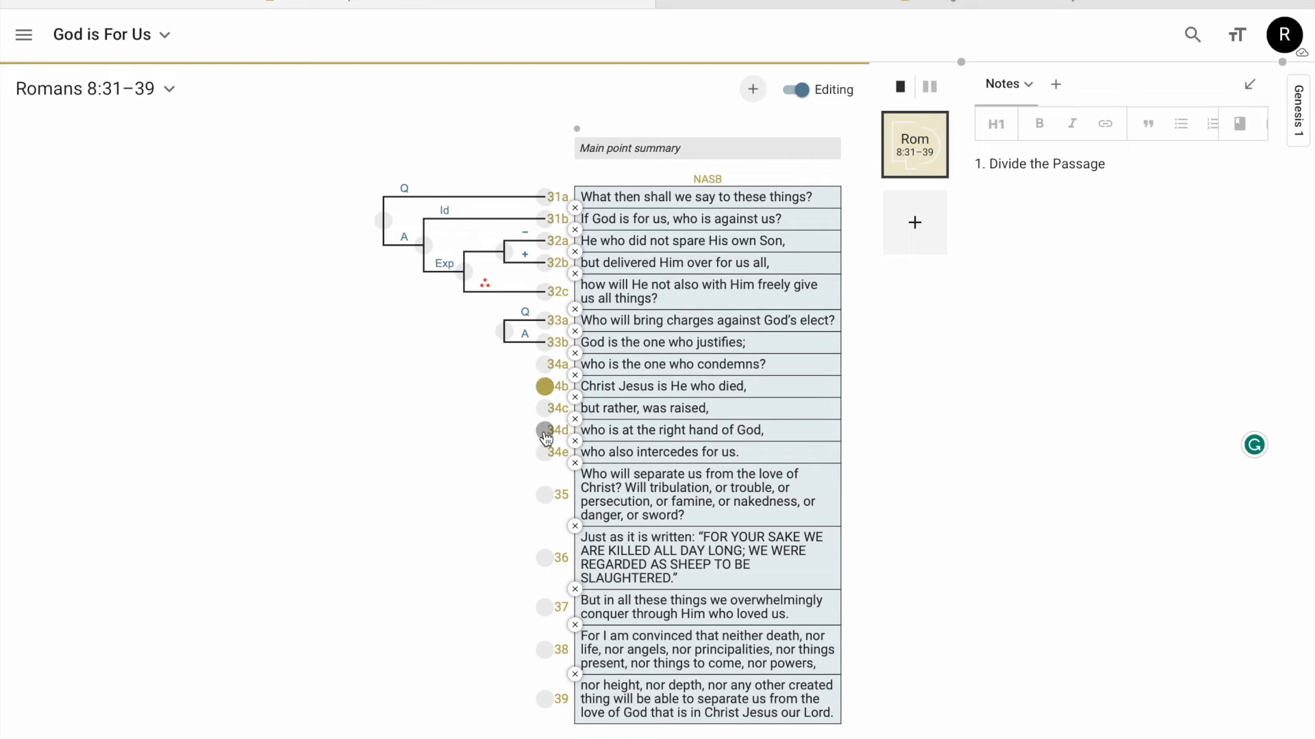
# - Bracket 34b through 34e as one group and label the relationship Progression
pyautogui.click(544, 452)
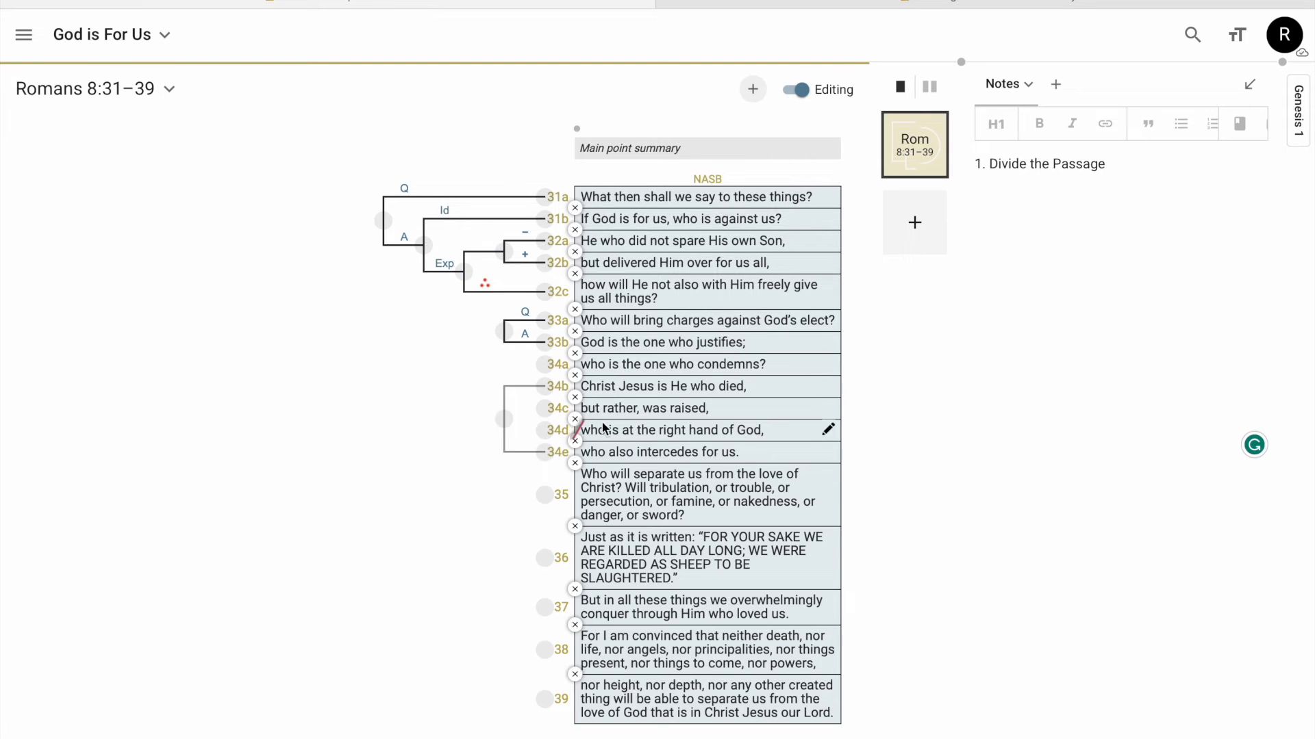
pyautogui.click(527, 397)
pyautogui.click(373, 426)
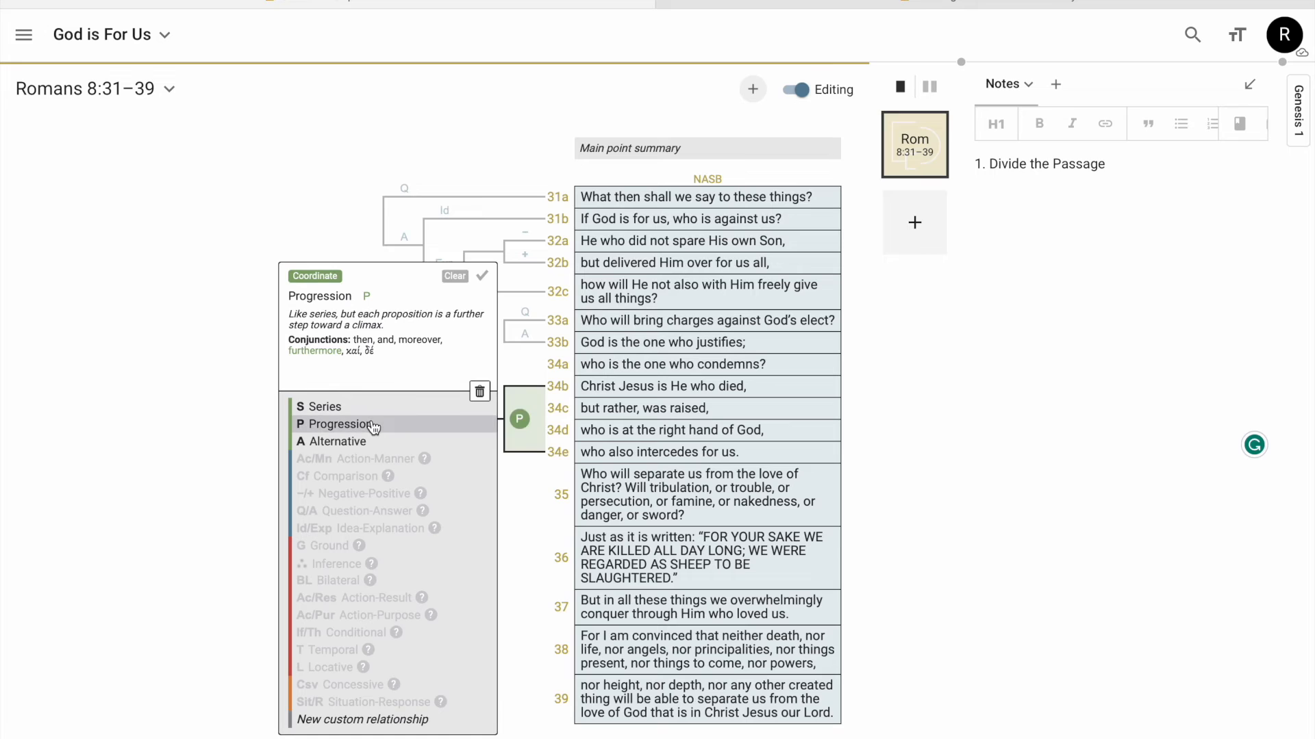
pyautogui.click(203, 440)
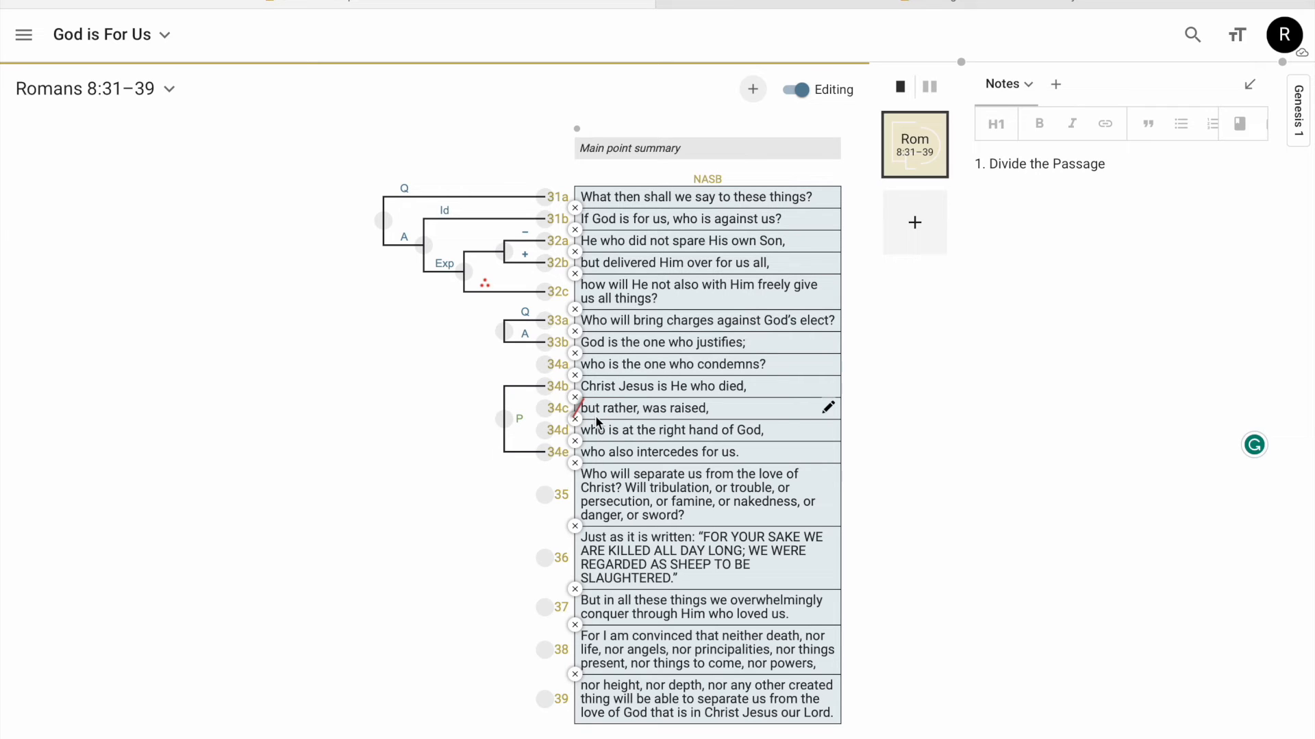
# - Bracket 34a with the 34b–34e group and label the relationship Question-Answer
pyautogui.click(544, 365)
pyautogui.click(503, 420)
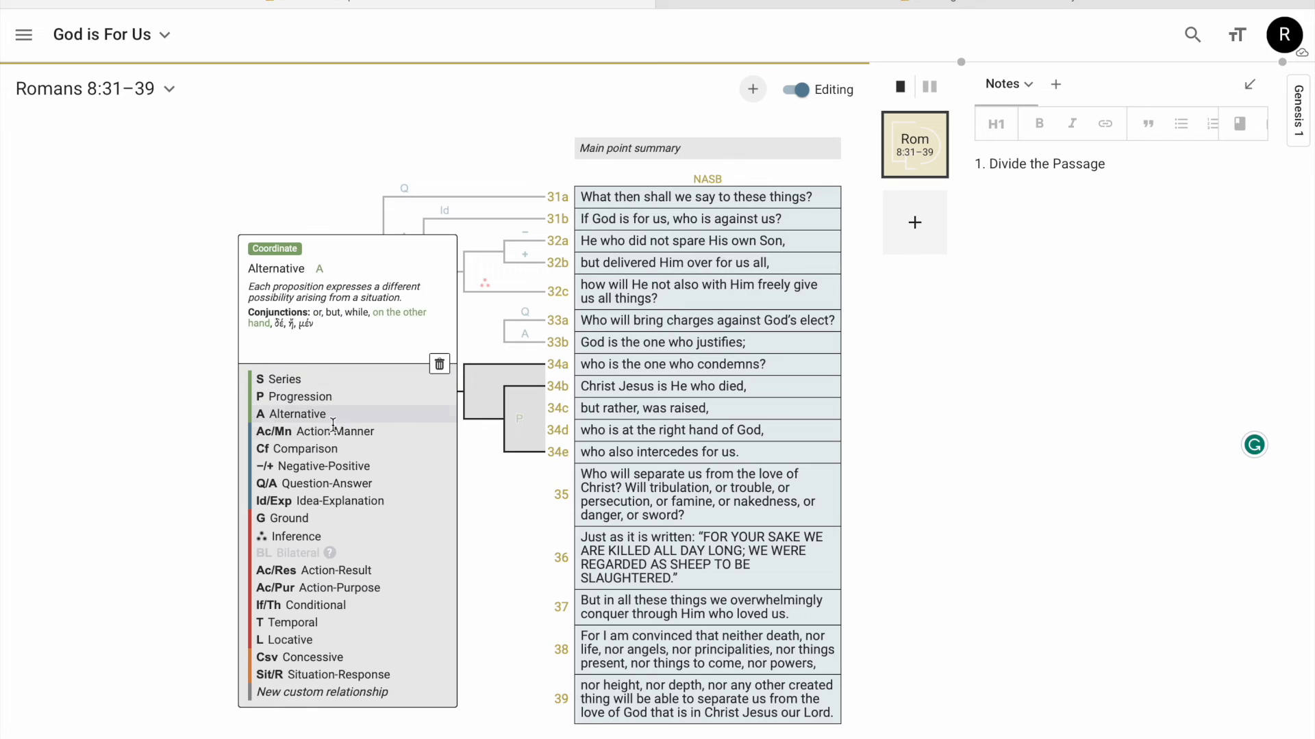
pyautogui.click(338, 484)
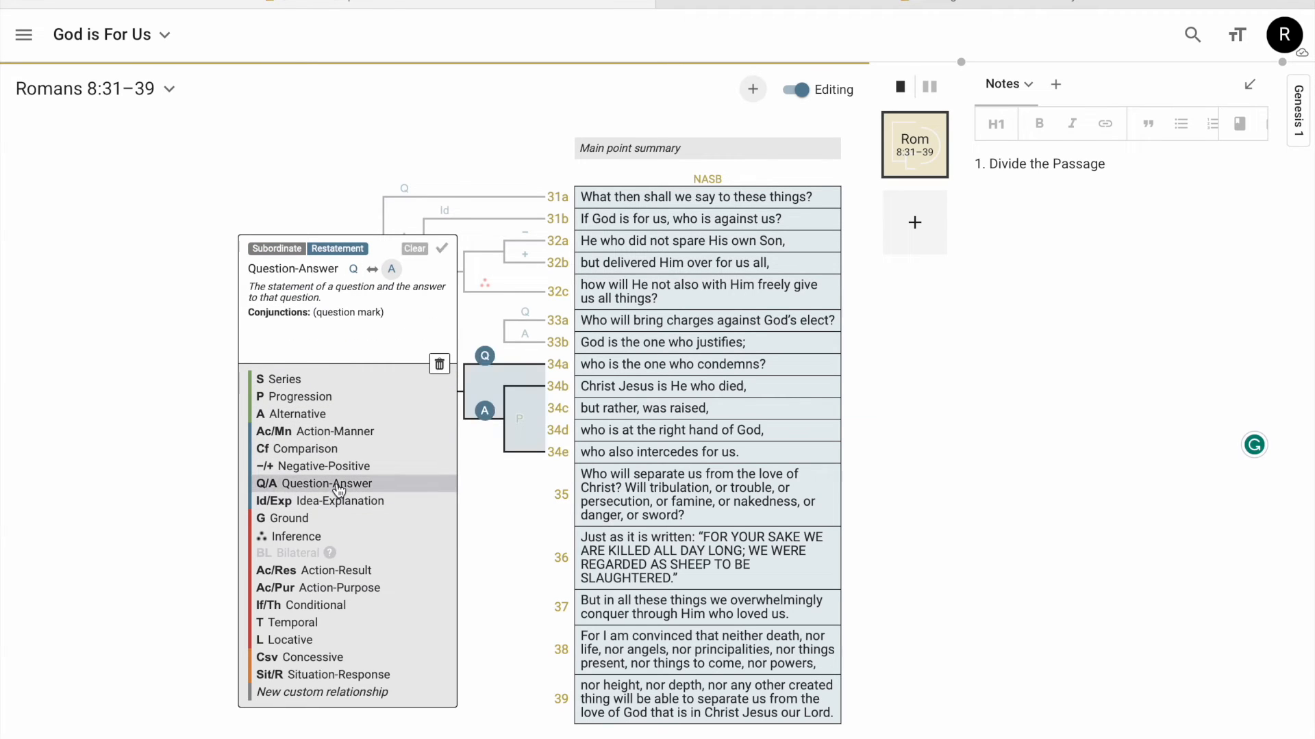
pyautogui.click(166, 488)
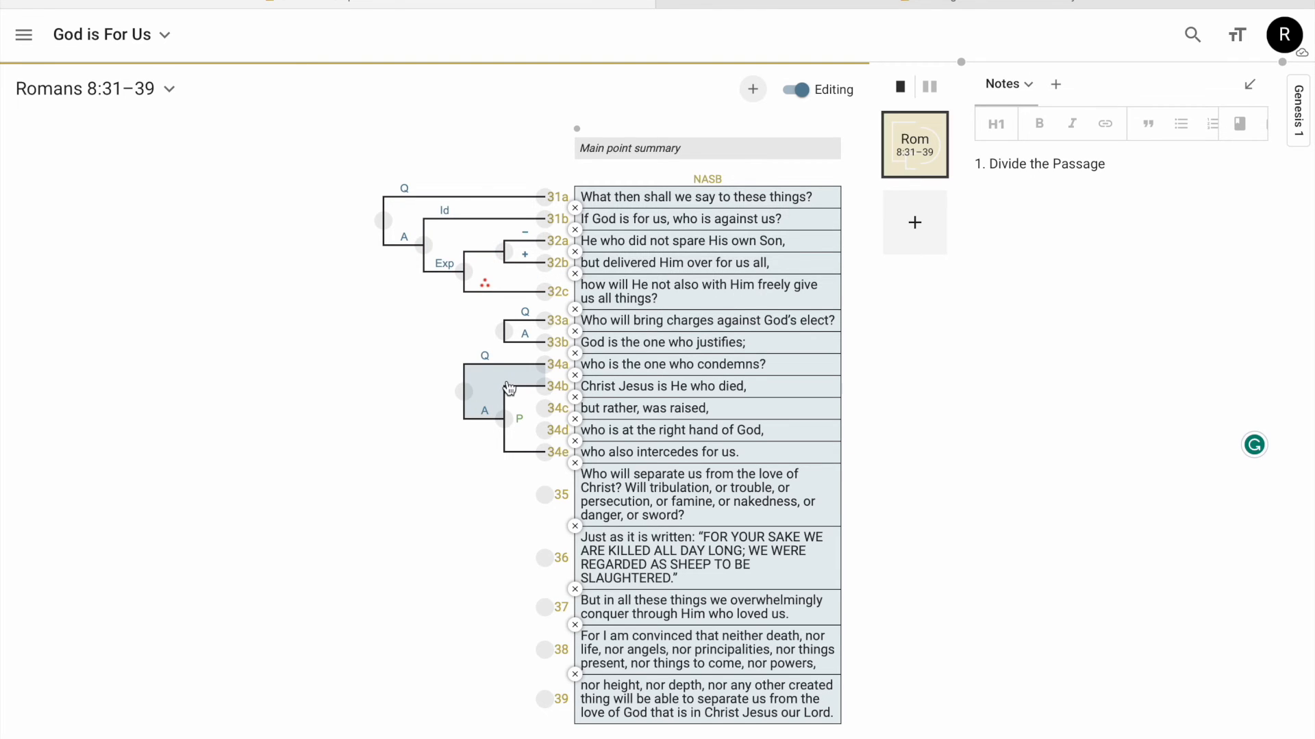
# - Add the lines "2. Connect the Propositions" and "3. Connect the Whole Passage" to the notes below the first item
pyautogui.scroll(-2, 509, 388)
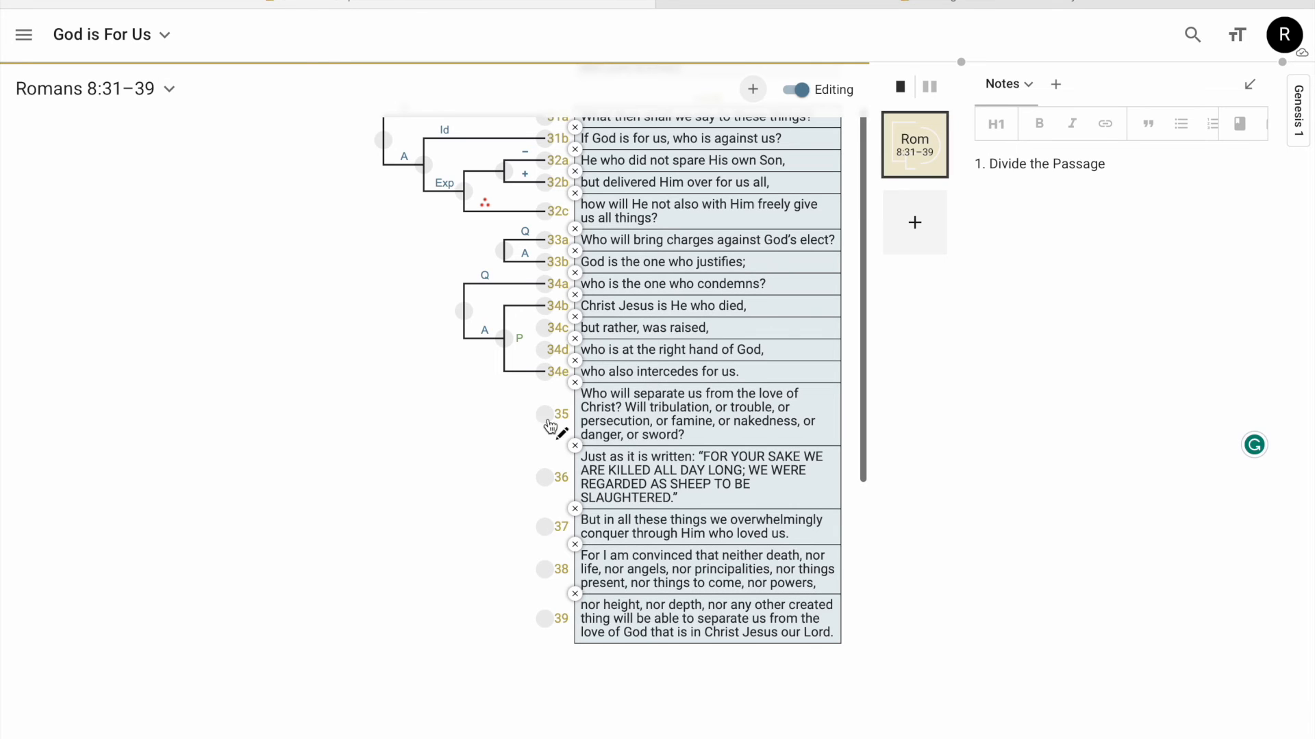
pyautogui.scroll(2, 486, 544)
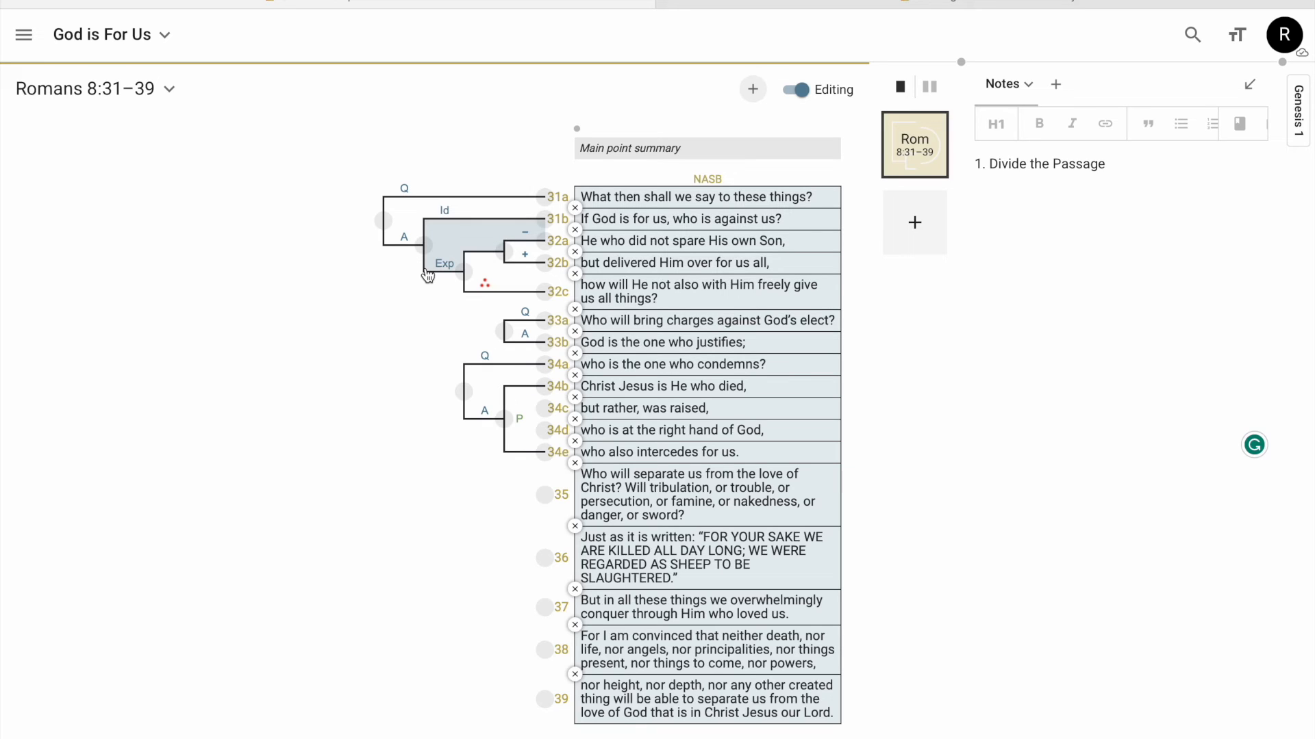
pyautogui.click(1038, 215)
pyautogui.write('2. Coo')
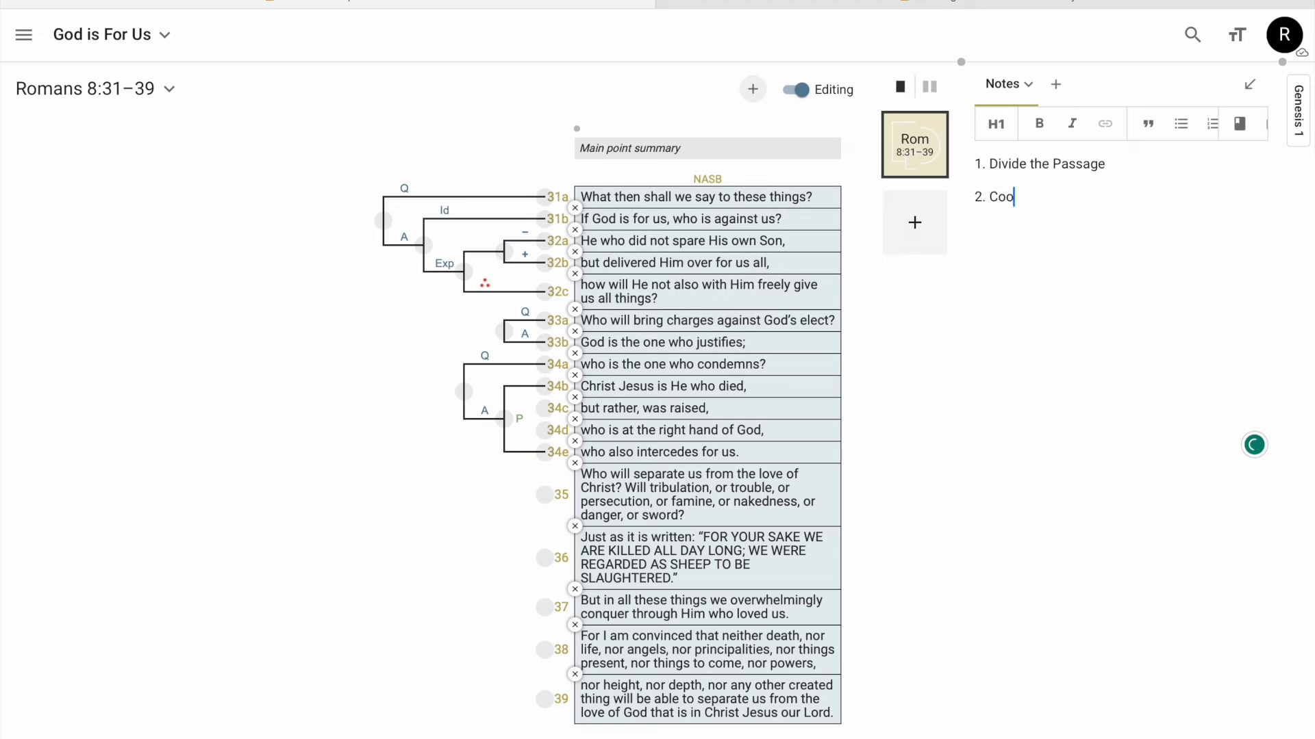
pyautogui.press('BackSpace')
pyautogui.write('nnect the Propositions')
pyautogui.press('Return')
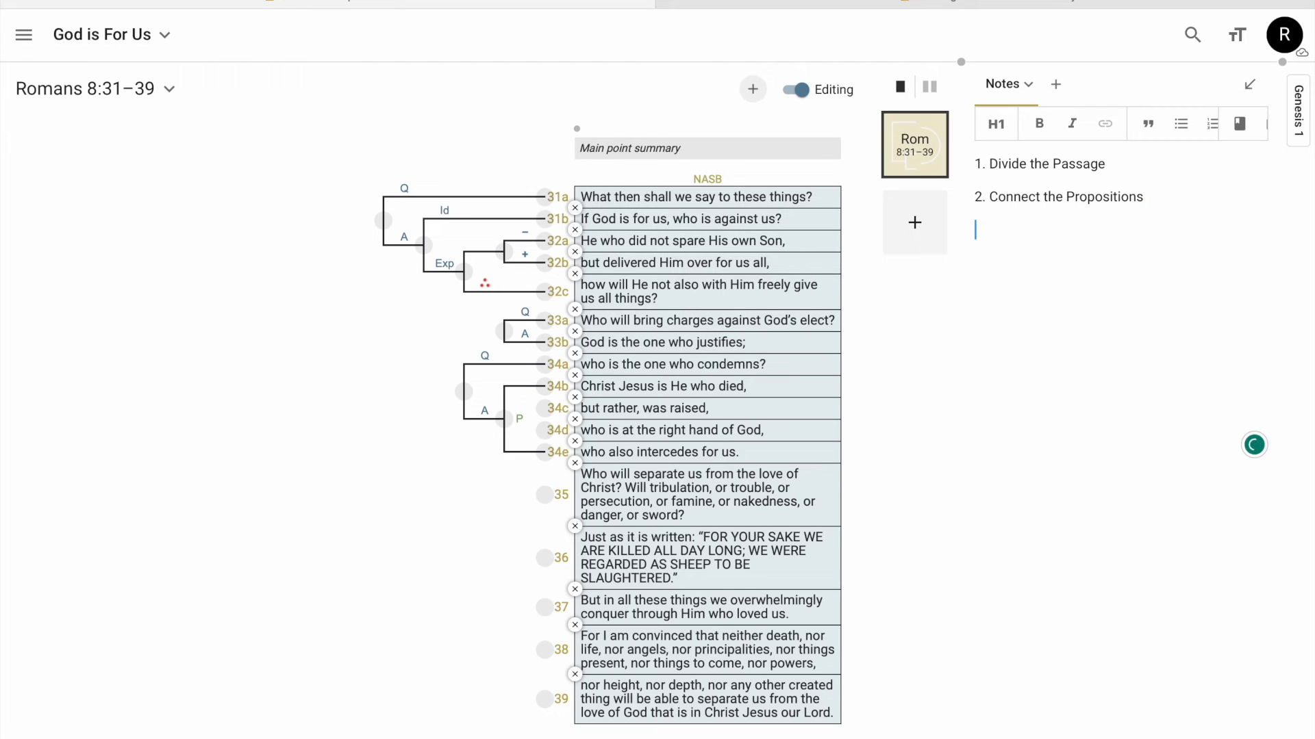
pyautogui.write('3. Connect the Whole Passage')
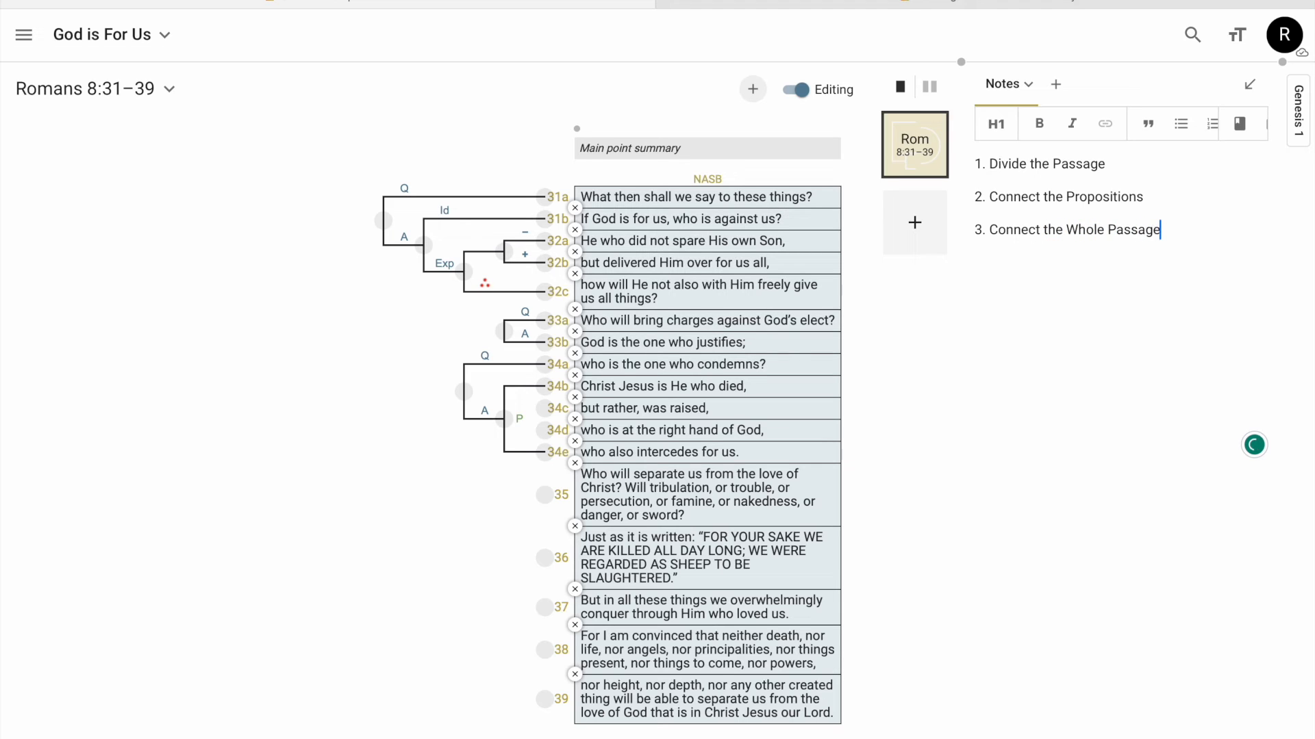
# - Bracket the whole passage from the verse 31–32 group through verse 39 and label the relationship Progression
pyautogui.scroll(-1, 418, 302)
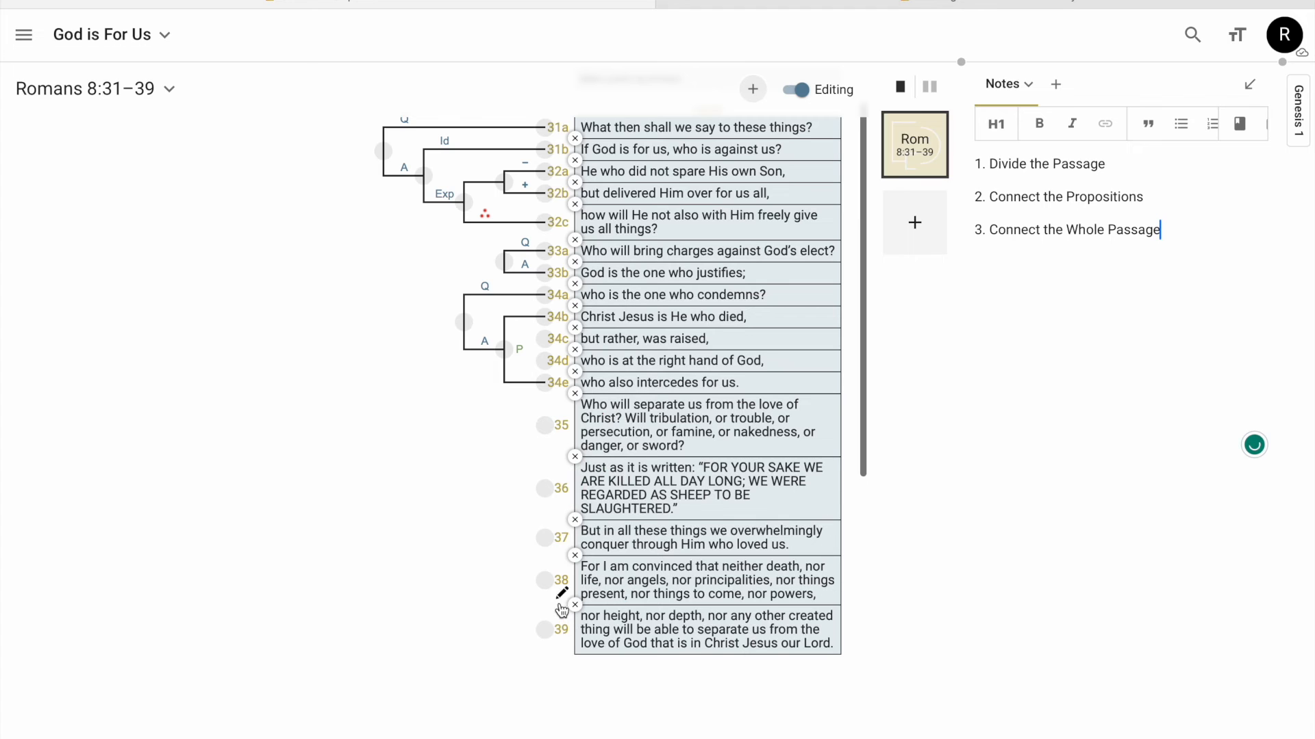
pyautogui.scroll(1, 642, 606)
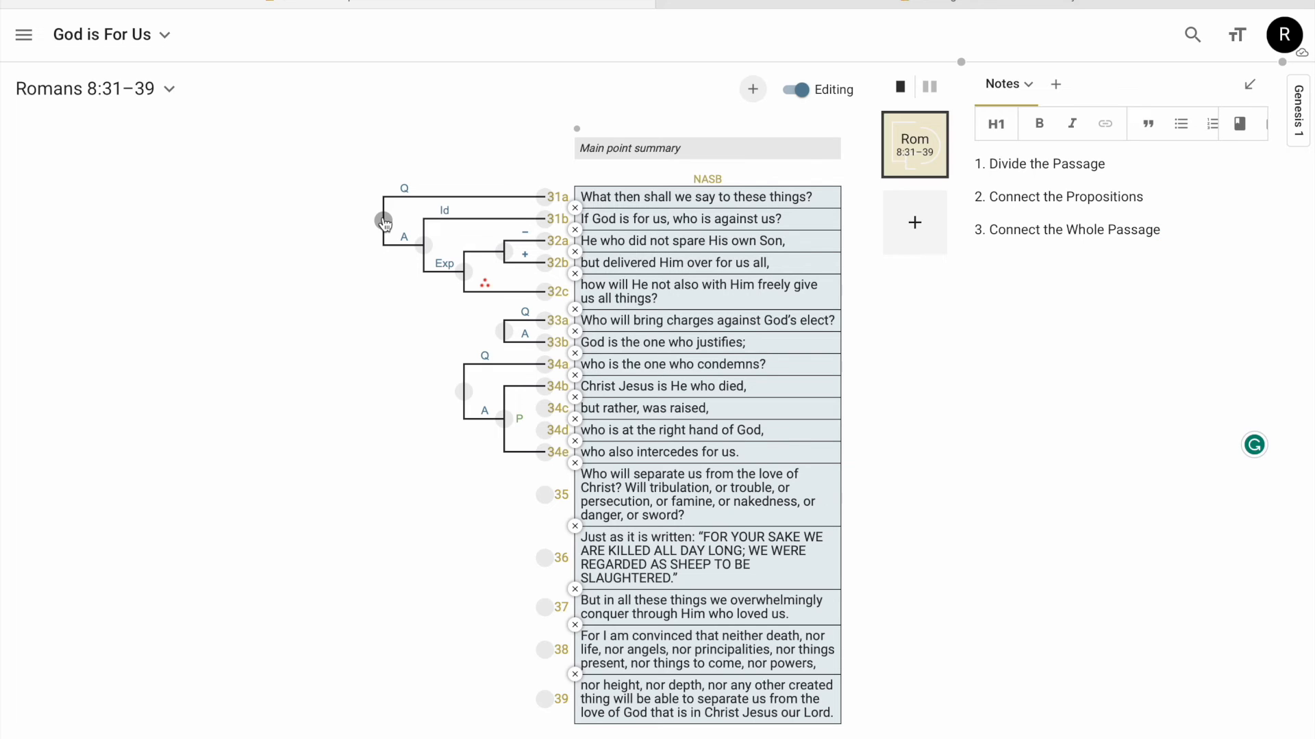
pyautogui.scroll(-1, 385, 224)
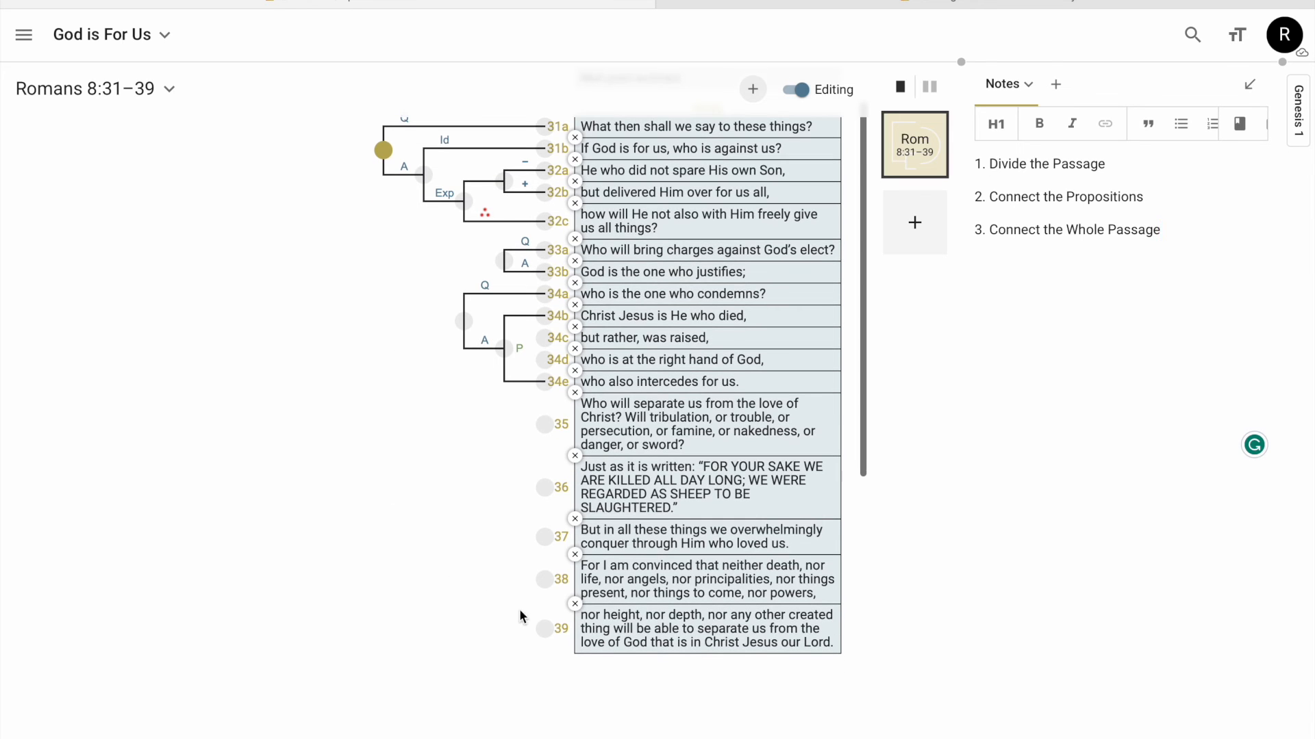
pyautogui.click(542, 627)
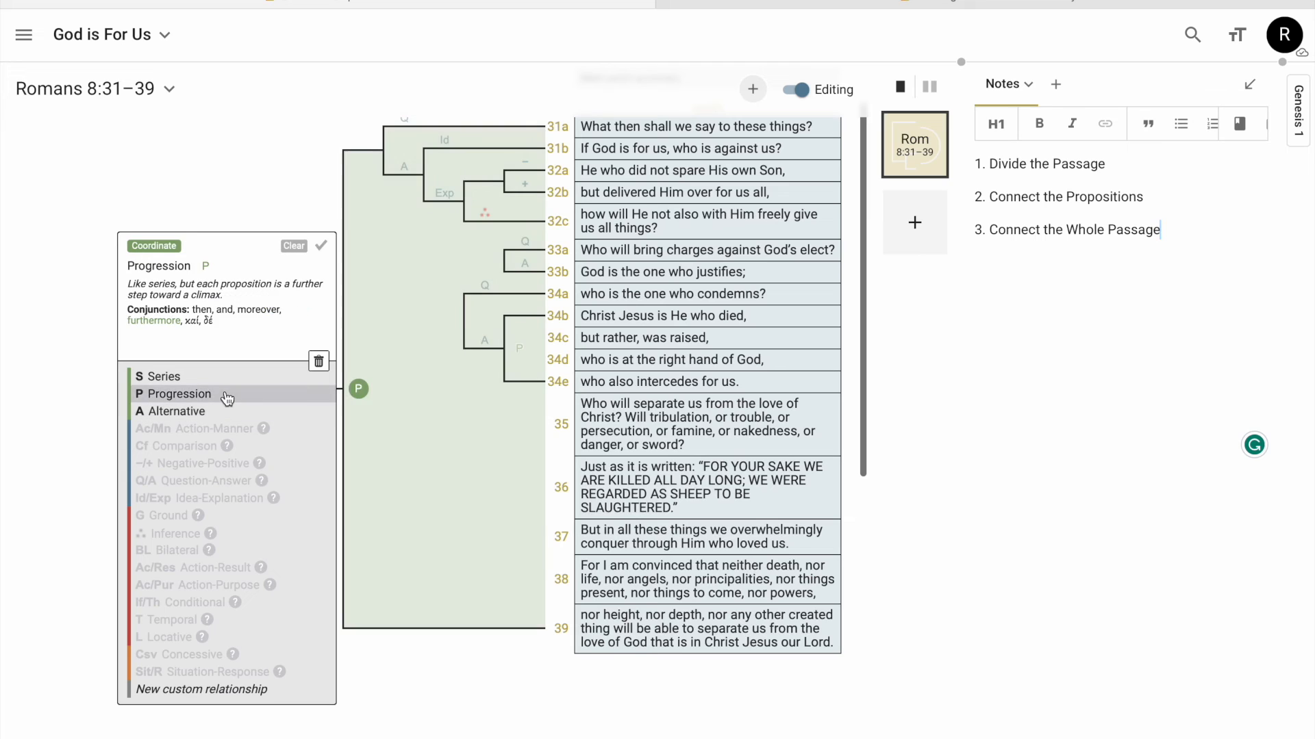
pyautogui.click(37, 412)
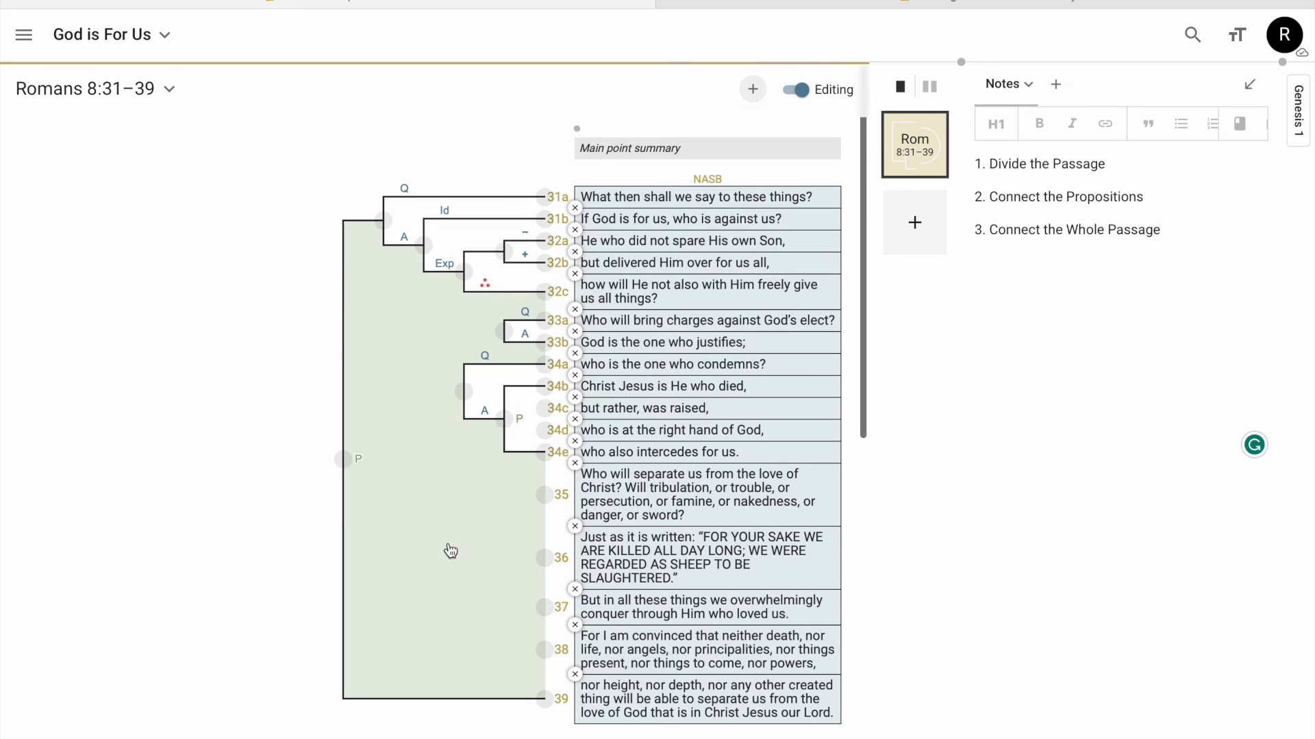